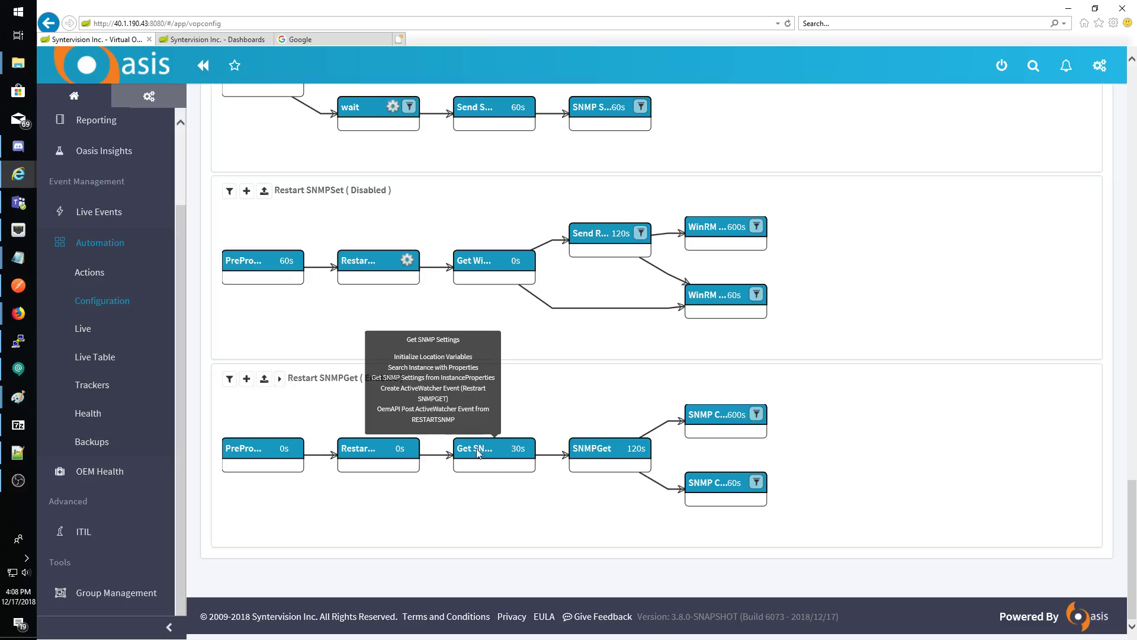
Open the Get SNMP Settings level of the Restart SNMPGet path for editing and switch to the host dashboard
{"action": "left_click", "coordinate": [492, 456]}
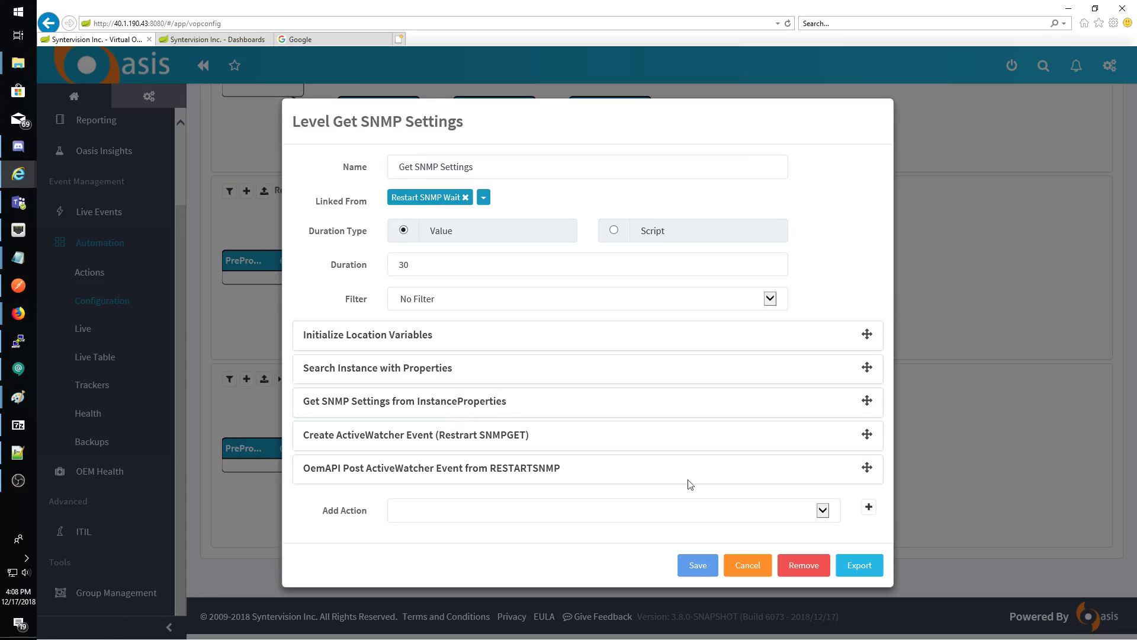
{"action": "left_click", "coordinate": [182, 40]}
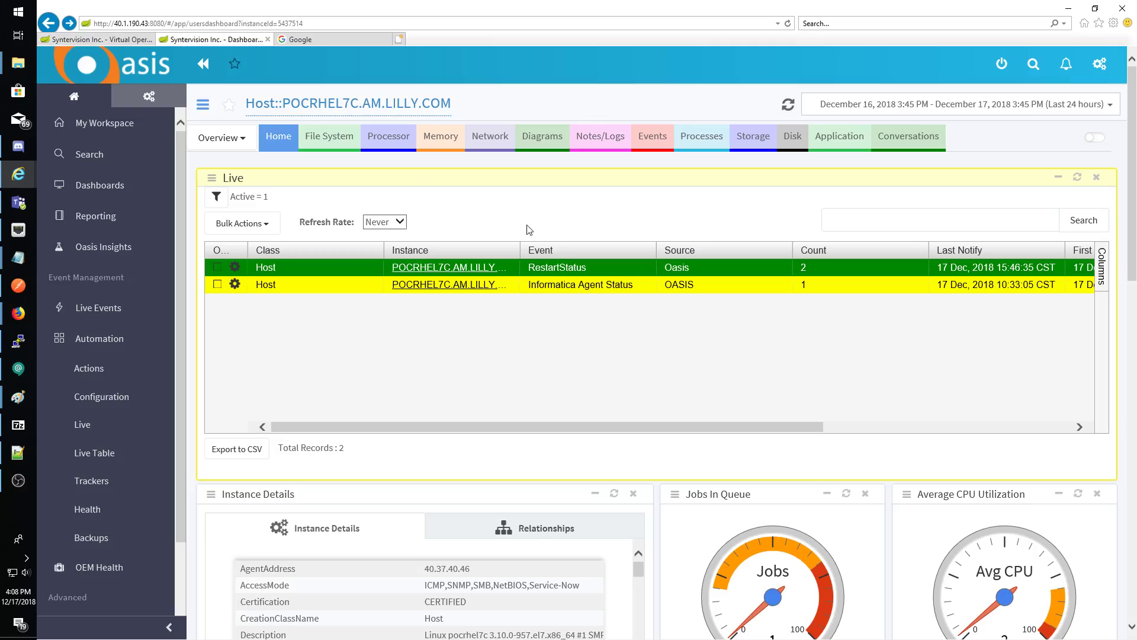
Archive the RestartStatus event with the reason "test" and refresh the Live event list
{"action": "left_click", "coordinate": [218, 285]}
{"action": "left_click", "coordinate": [218, 285]}
{"action": "left_click", "coordinate": [235, 266]}
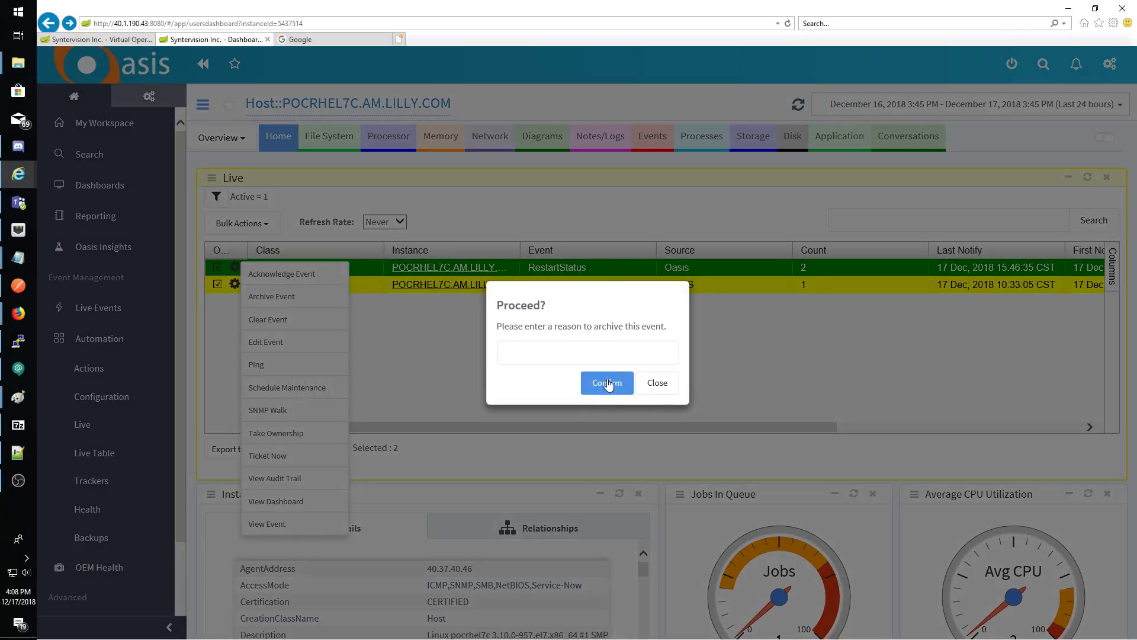
{"action": "left_click", "coordinate": [609, 383]}
{"action": "left_click", "coordinate": [584, 336]}
{"action": "type", "text": "test"}
{"action": "left_click", "coordinate": [607, 409]}
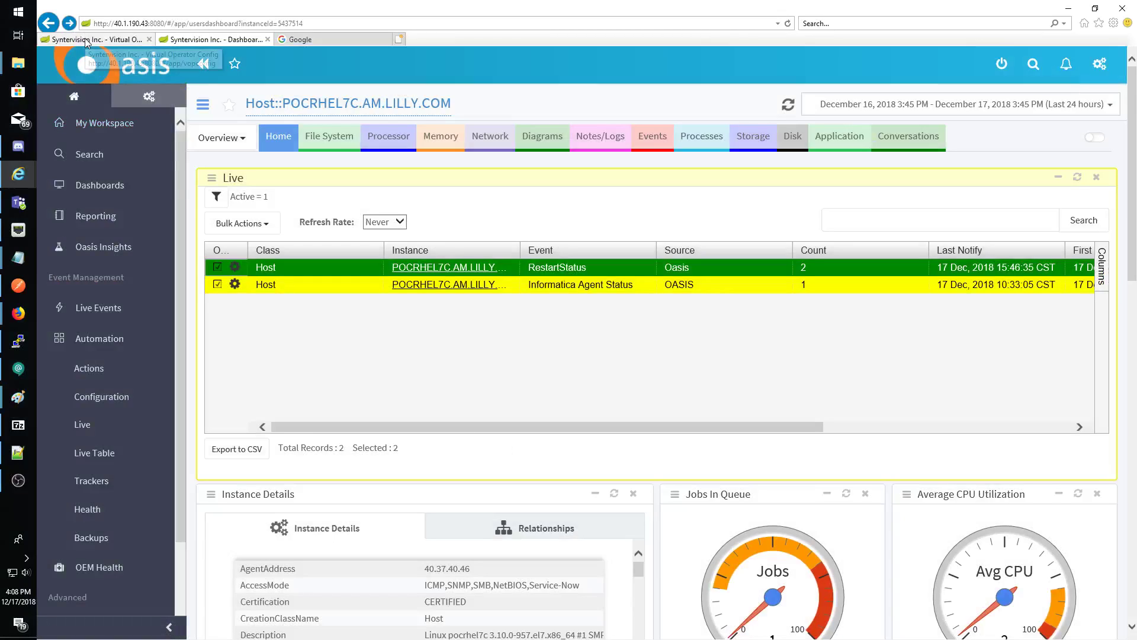
{"action": "left_click", "coordinate": [1084, 220]}
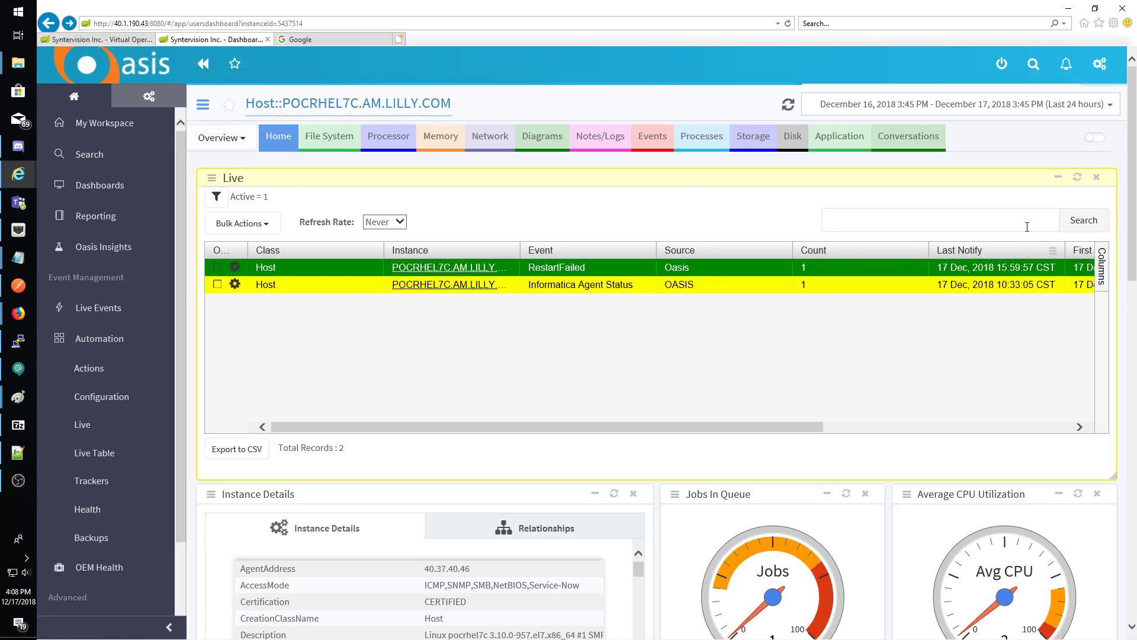
{"action": "left_click", "coordinate": [1084, 222]}
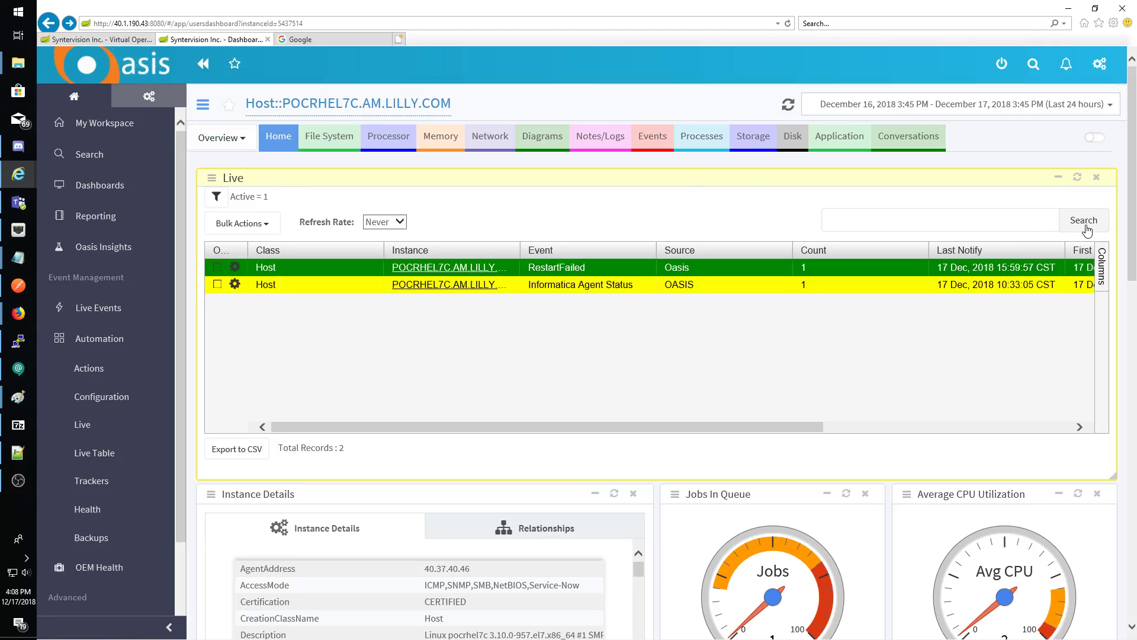
{"action": "left_click", "coordinate": [1086, 221]}
{"action": "left_click", "coordinate": [1086, 222]}
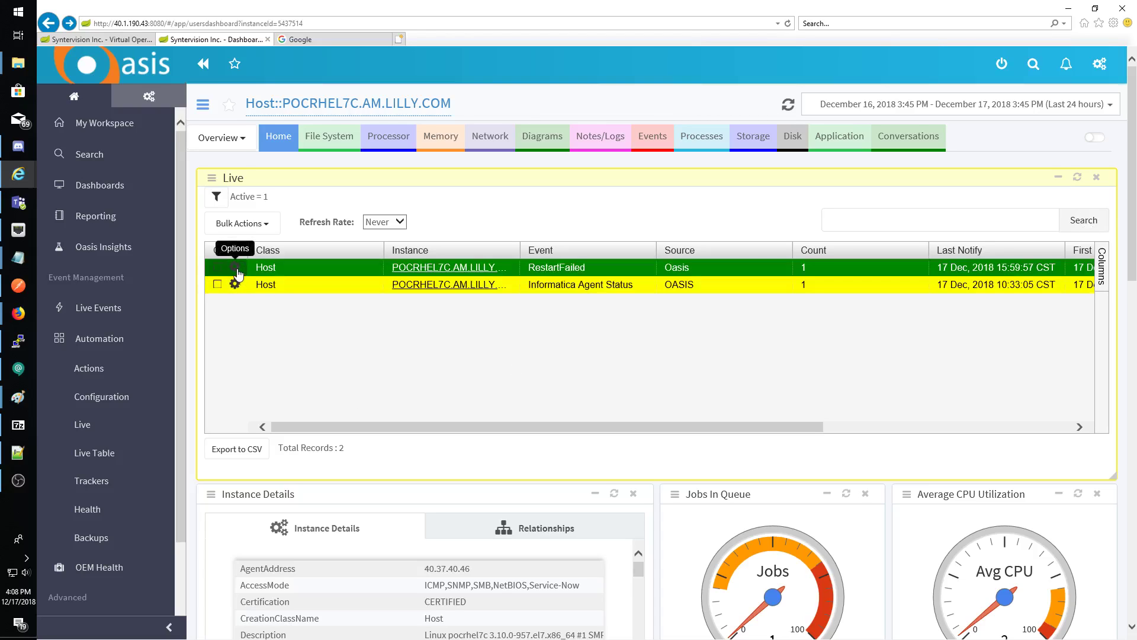
Archive the RestartFailed event in the host's Live event list, giving a reason
{"action": "left_click", "coordinate": [238, 274]}
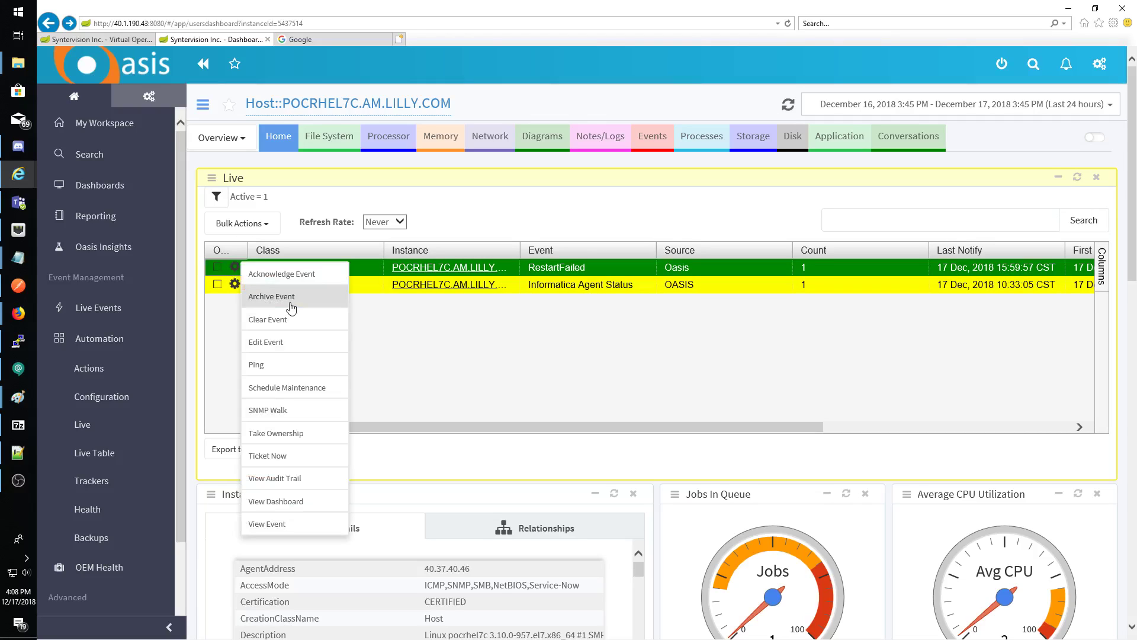
{"action": "left_click", "coordinate": [276, 308]}
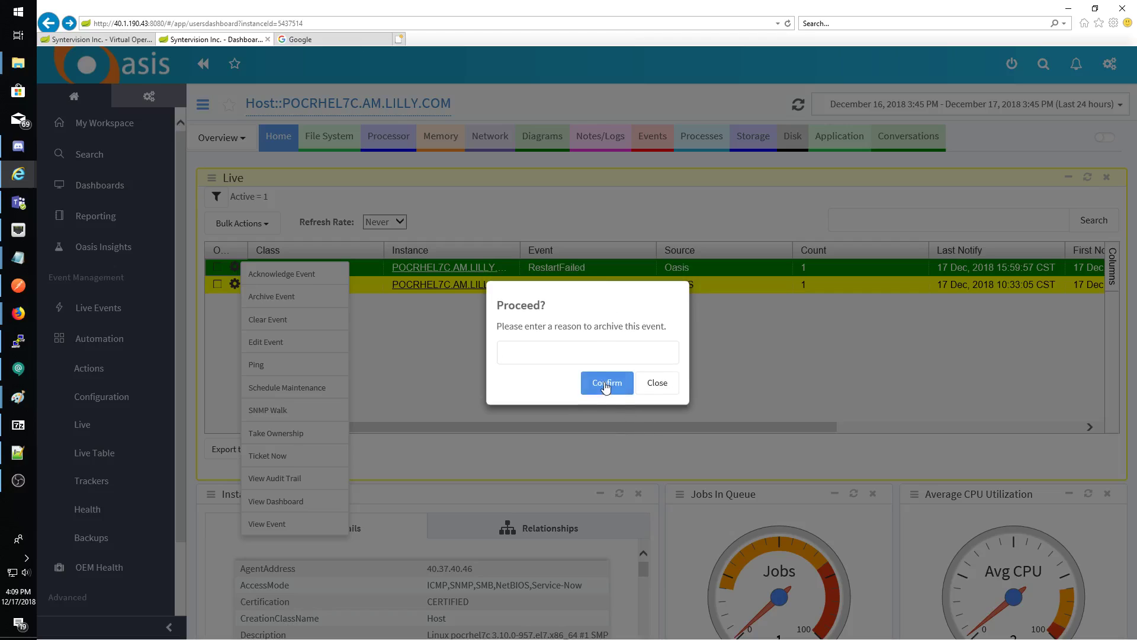
{"action": "left_click", "coordinate": [515, 353]}
{"action": "type", "text": "rt"}
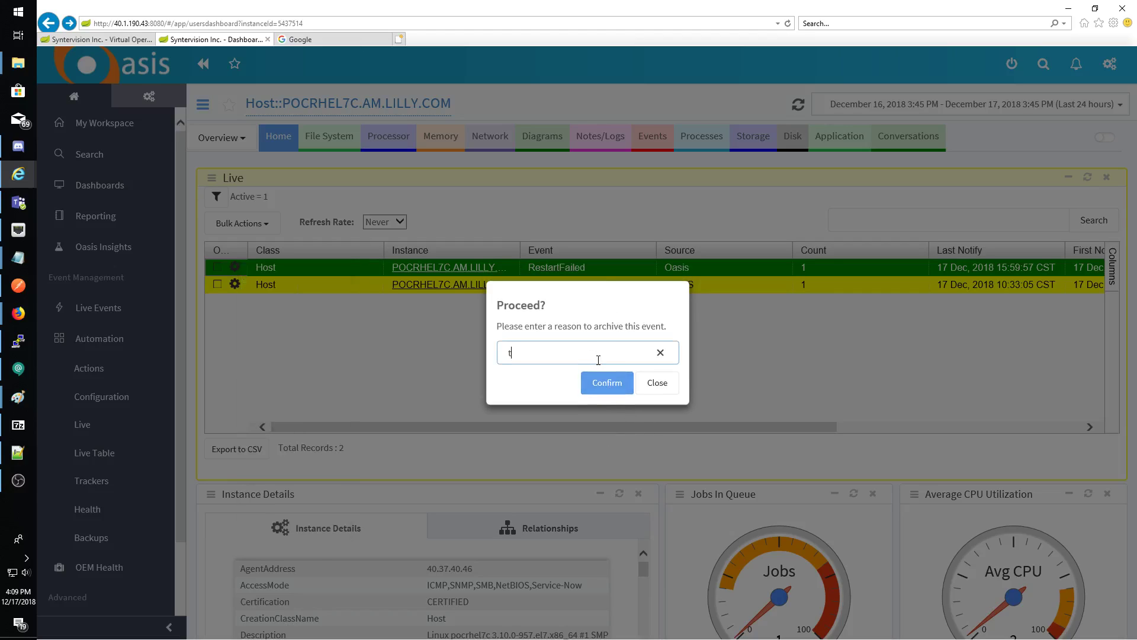
{"action": "left_click", "coordinate": [604, 383]}
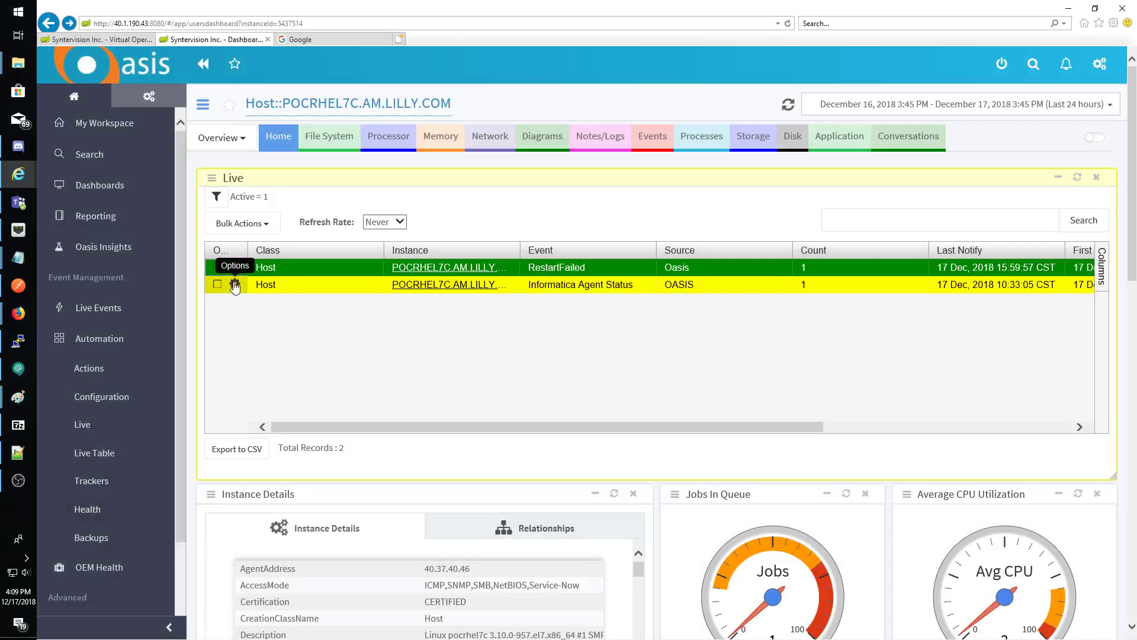
Archive the Informatica Agent Status event with the reason "test" and refresh the Live event list
{"action": "left_click", "coordinate": [235, 284]}
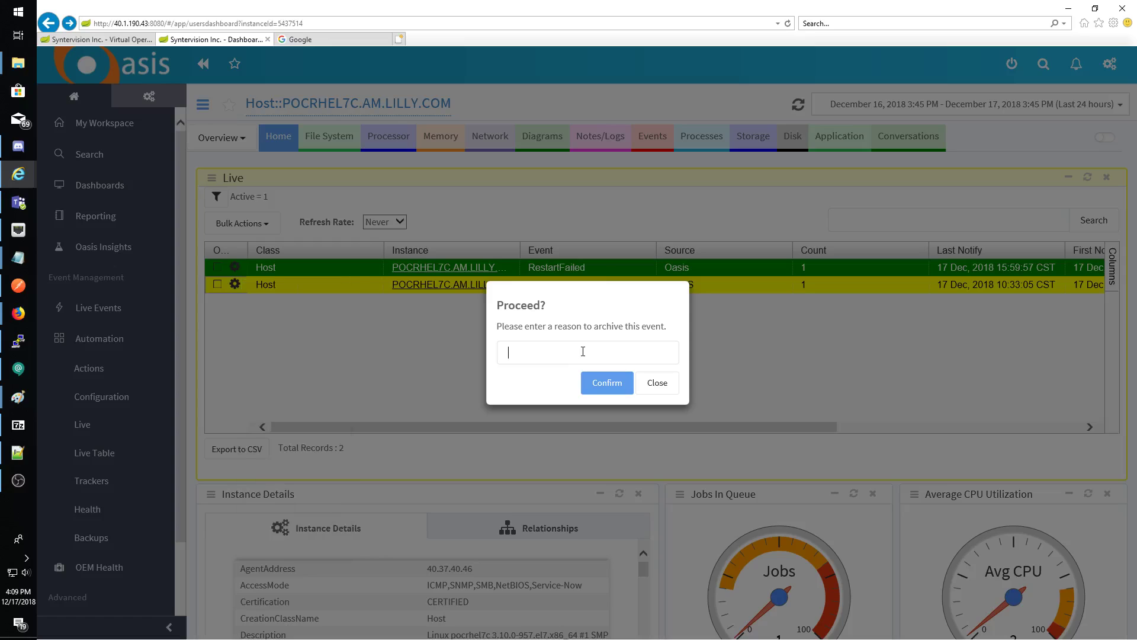
{"action": "type", "text": "test"}
{"action": "left_click", "coordinate": [608, 384]}
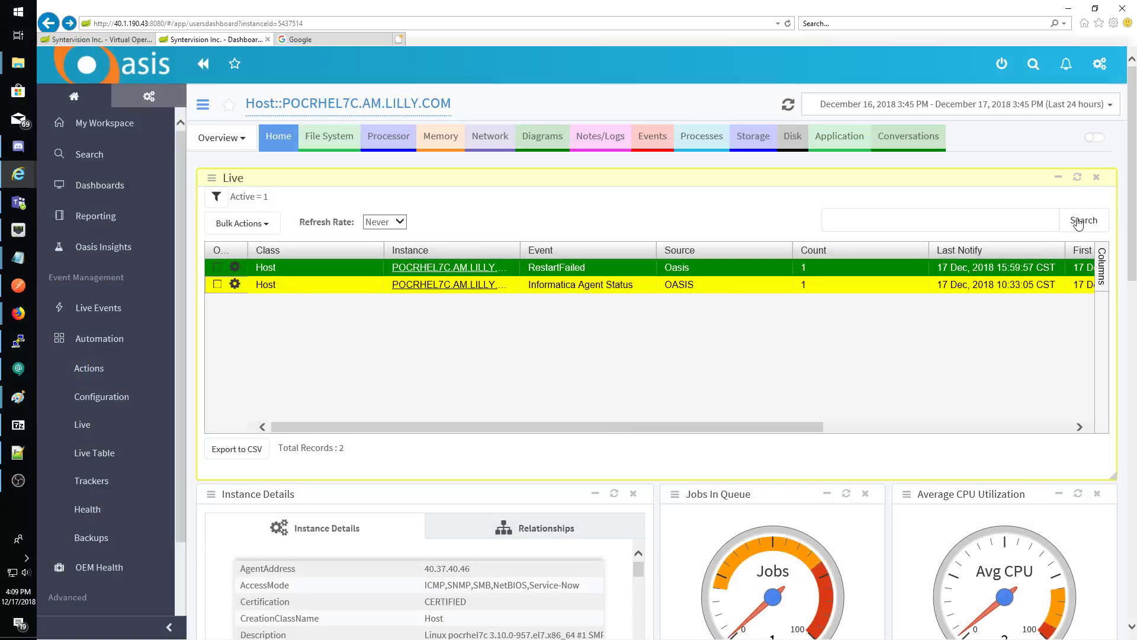
{"action": "left_click", "coordinate": [1078, 221]}
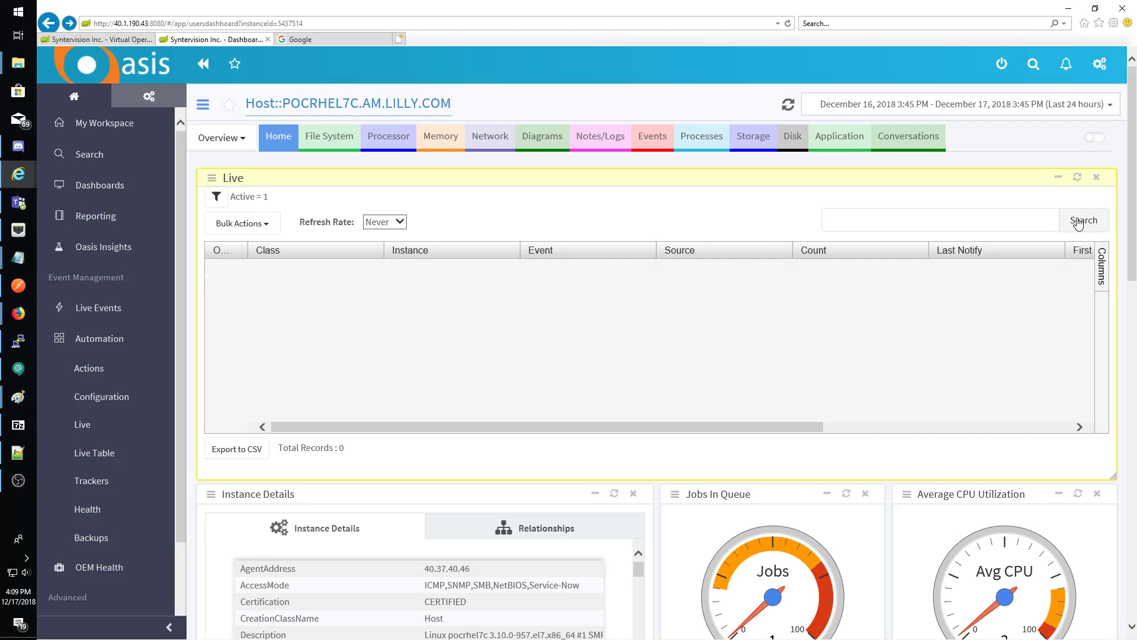
Set the Get SNMP Settings level's duration to 300 in the automation configuration and save the level
{"action": "left_click", "coordinate": [94, 40]}
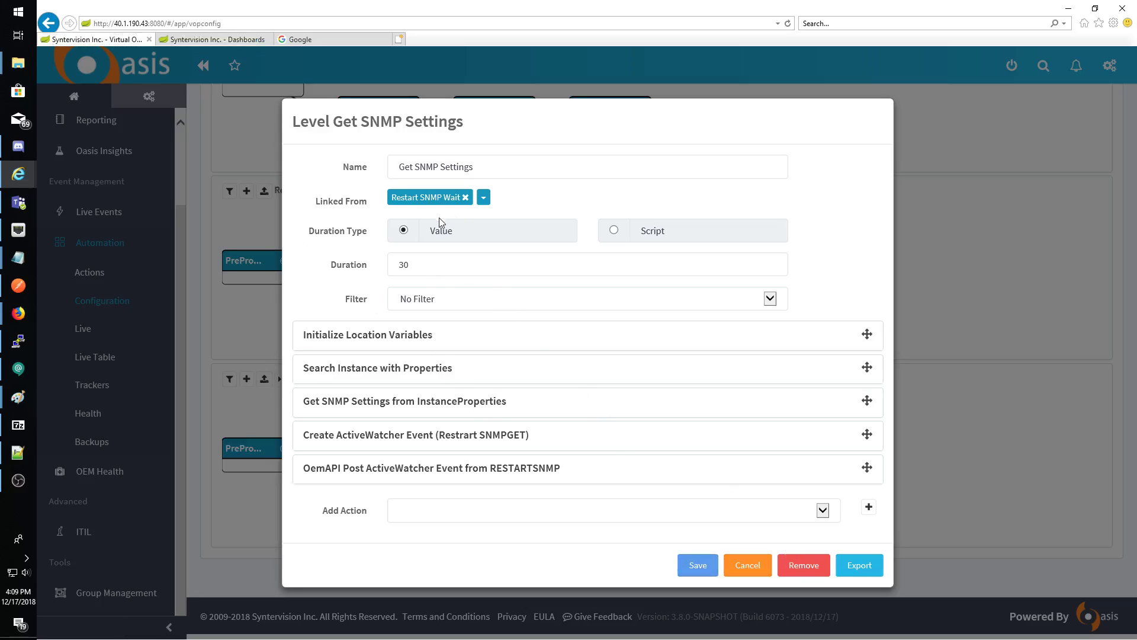
{"action": "left_click", "coordinate": [419, 261]}
{"action": "type", "text": "0"}
{"action": "left_click", "coordinate": [697, 565]}
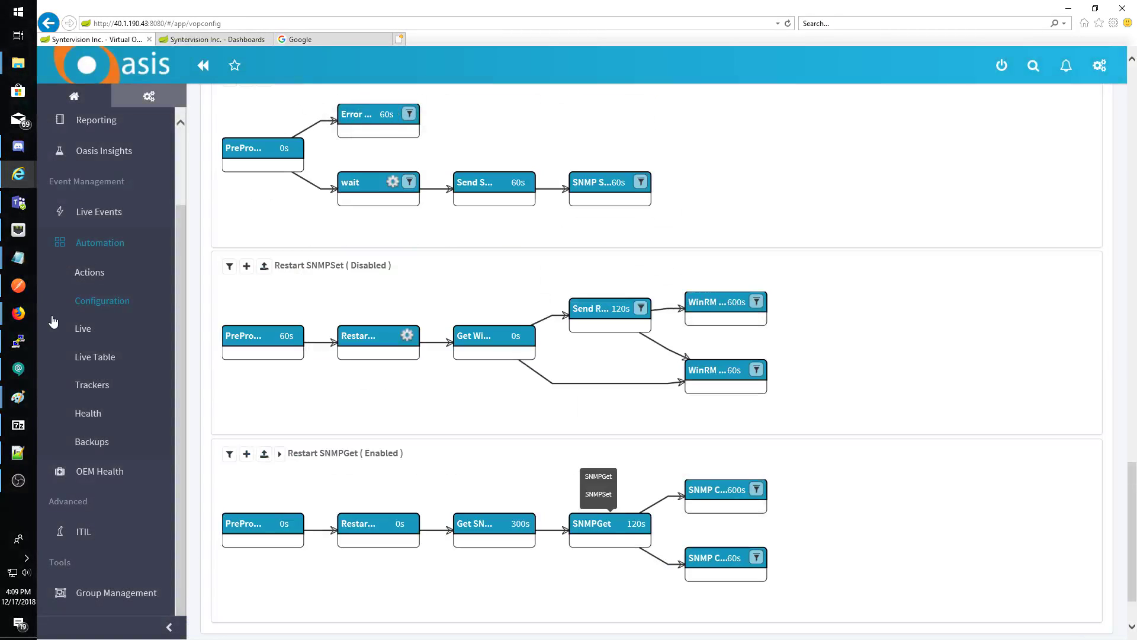
Switch to Postman, return to the host dashboard in the browser and refresh its Live event list
{"action": "left_click", "coordinate": [19, 285]}
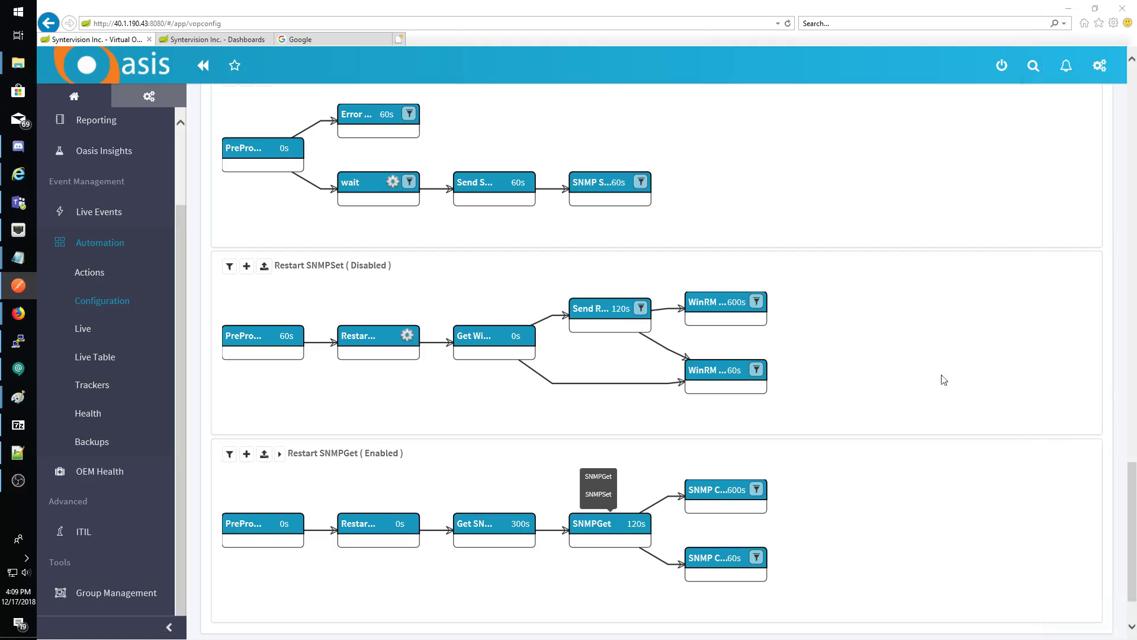
{"action": "key", "text": "alt+Tab"}
{"action": "key", "text": "ctrl+Tab"}
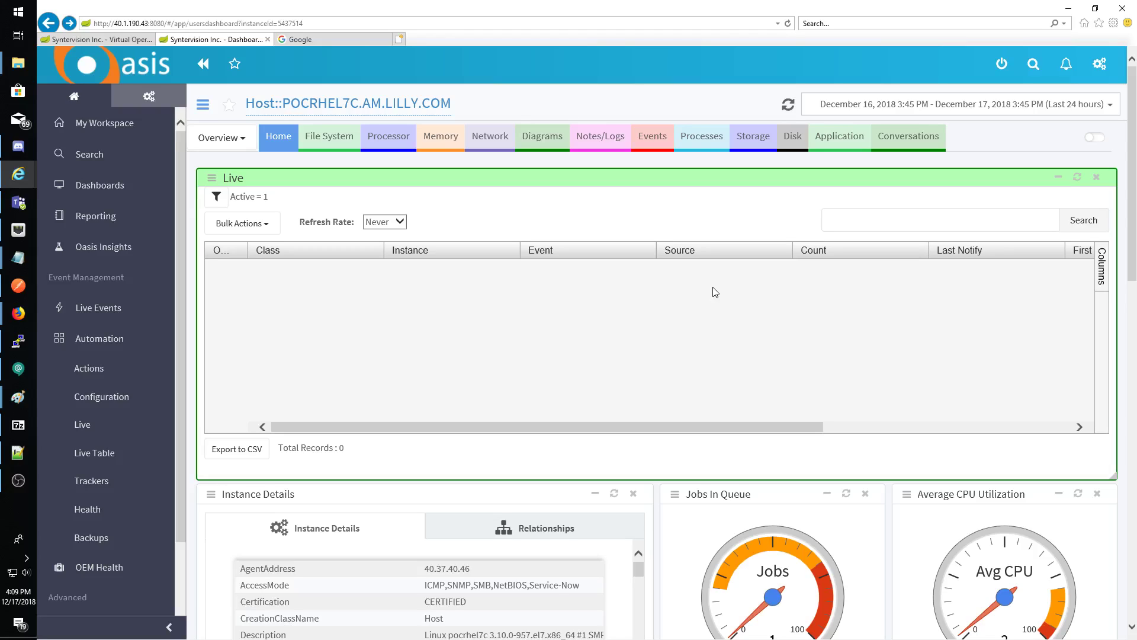
{"action": "left_click", "coordinate": [1083, 220]}
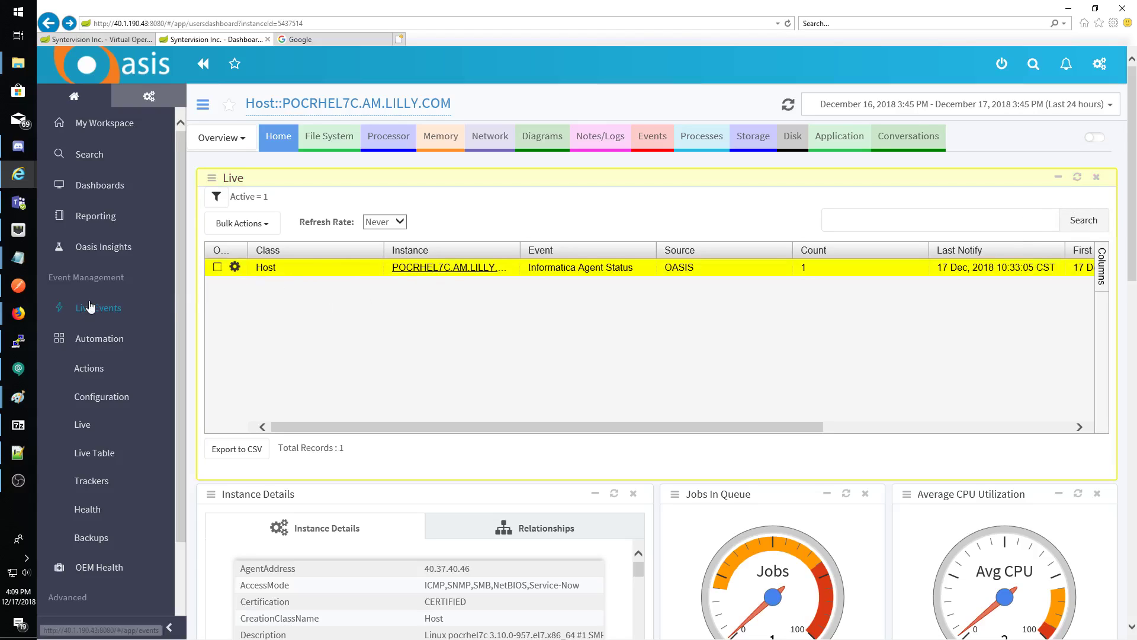
Open the live automation view from the configuration page and look for the event in the Restart SNMPGet path
{"action": "left_click", "coordinate": [94, 426]}
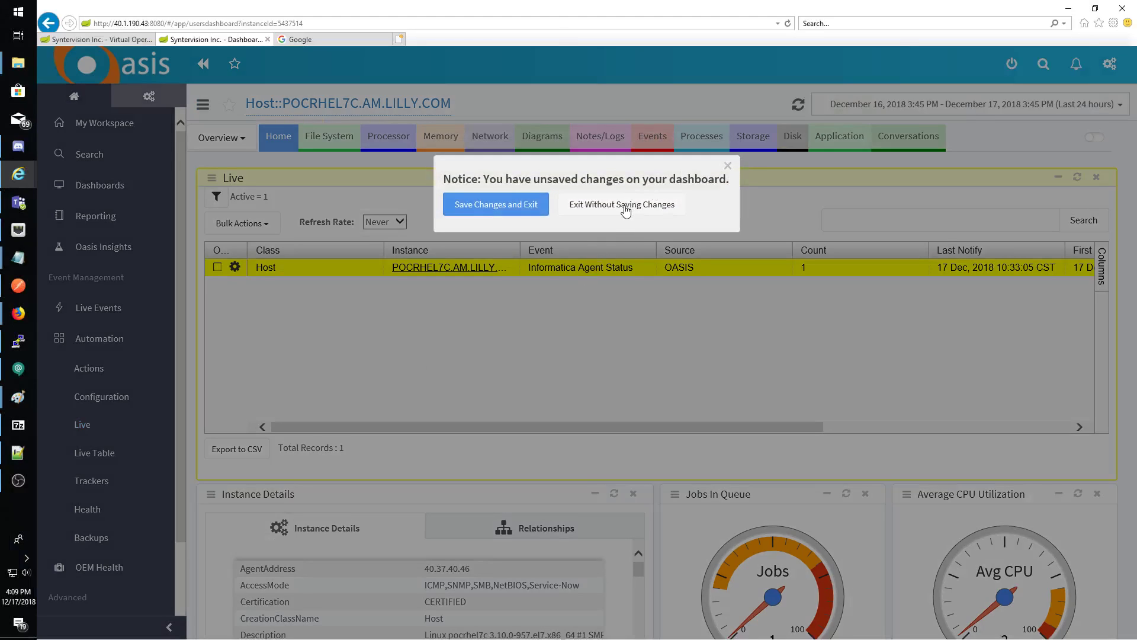
{"action": "left_click", "coordinate": [729, 167]}
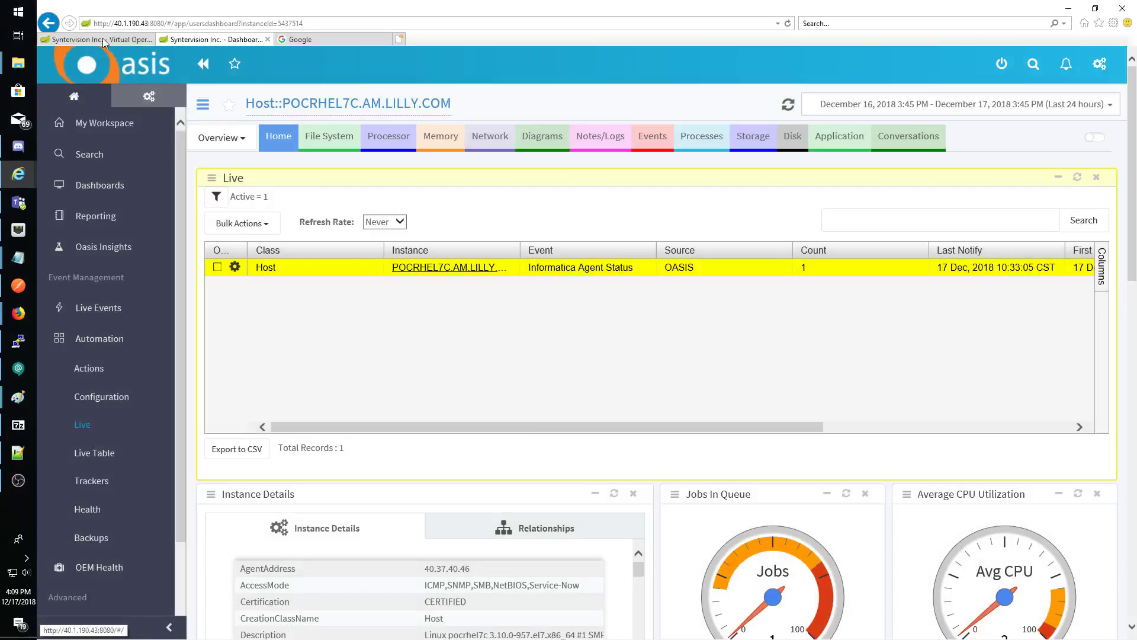
{"action": "scroll", "coordinate": [557, 408], "scroll_direction": "down", "scroll_amount": 1}
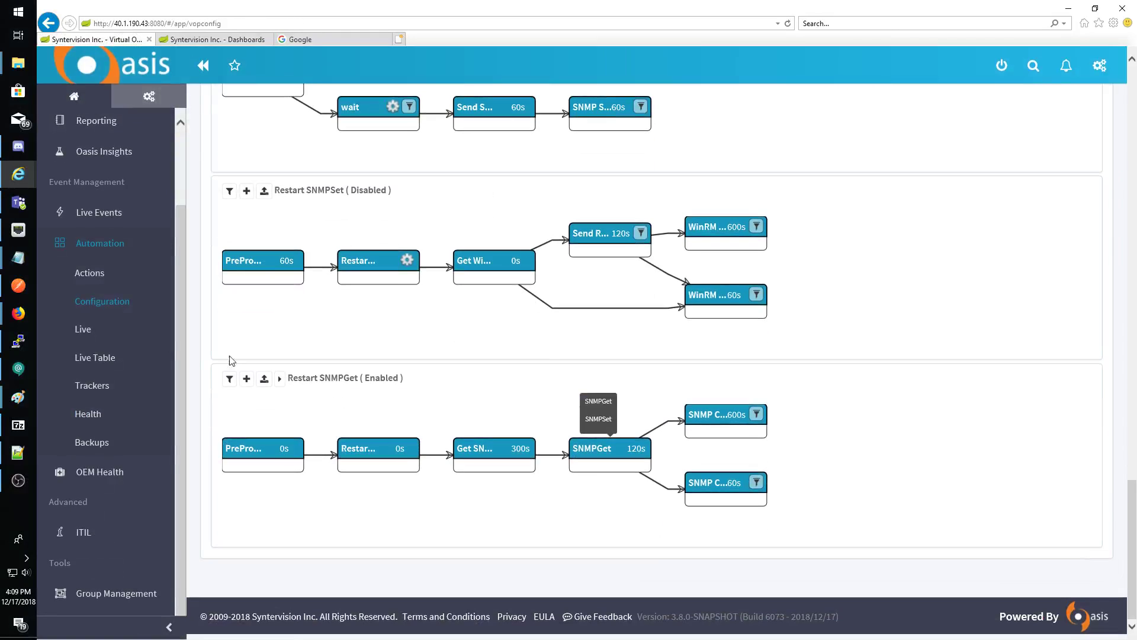
{"action": "left_click", "coordinate": [83, 329]}
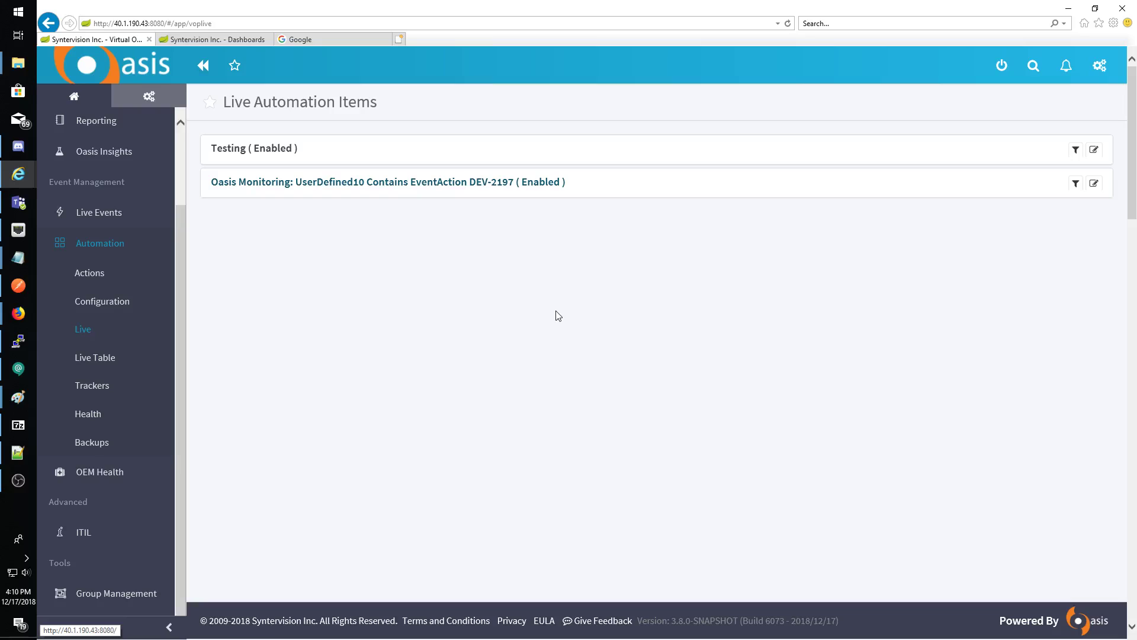
{"action": "scroll", "coordinate": [558, 316], "scroll_direction": "down", "scroll_amount": 10}
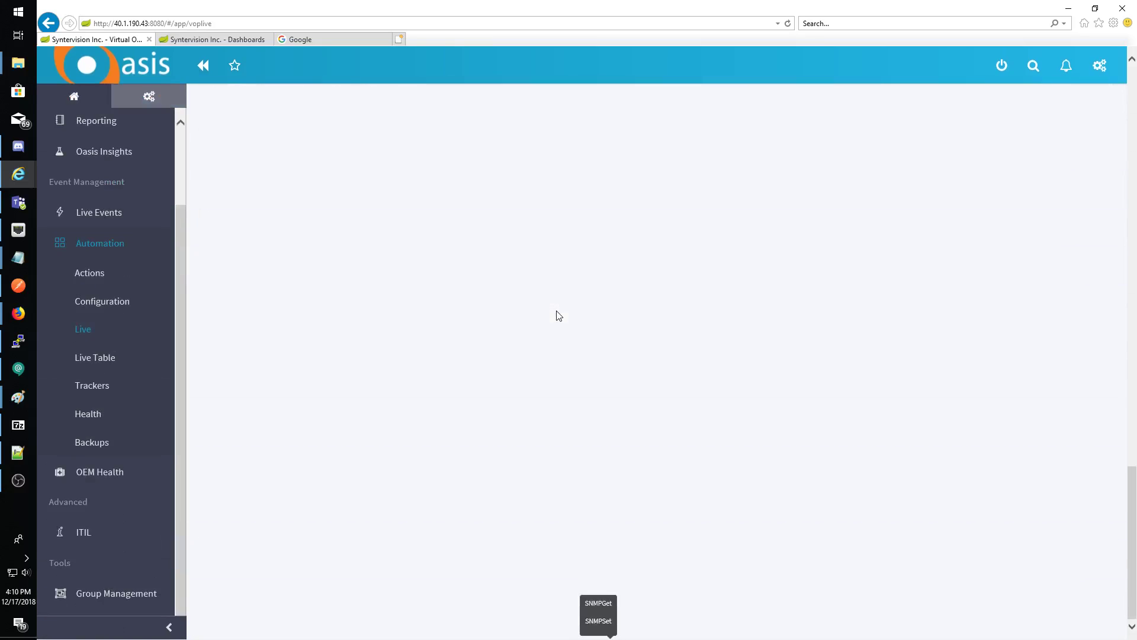
{"action": "scroll", "coordinate": [630, 317], "scroll_direction": "up", "scroll_amount": 5}
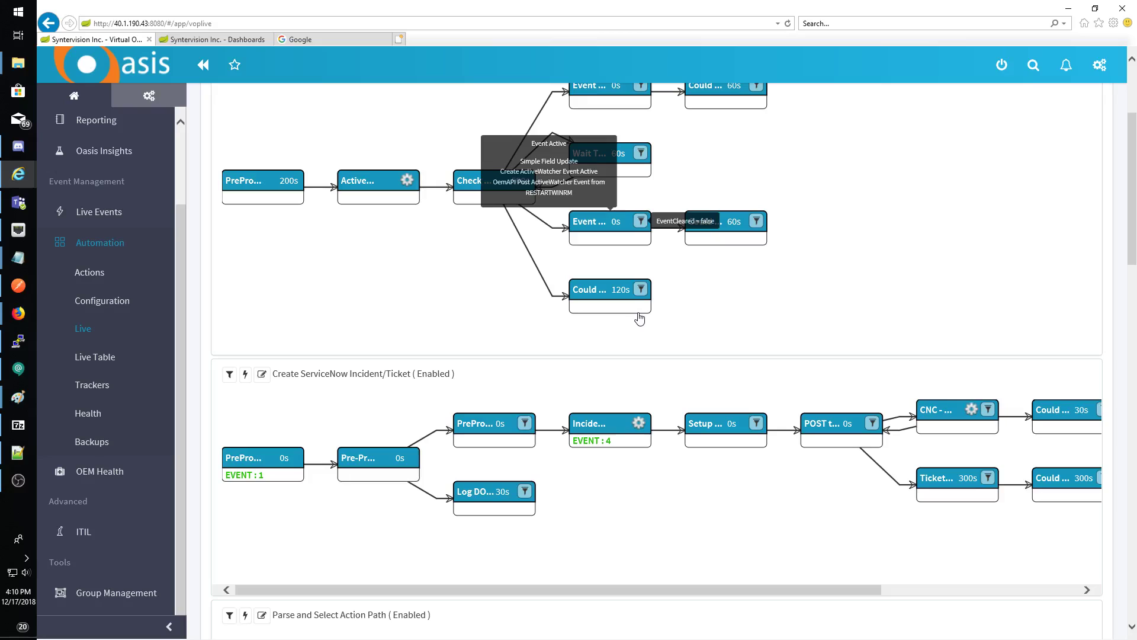
{"action": "scroll", "coordinate": [738, 361], "scroll_direction": "down", "scroll_amount": 8}
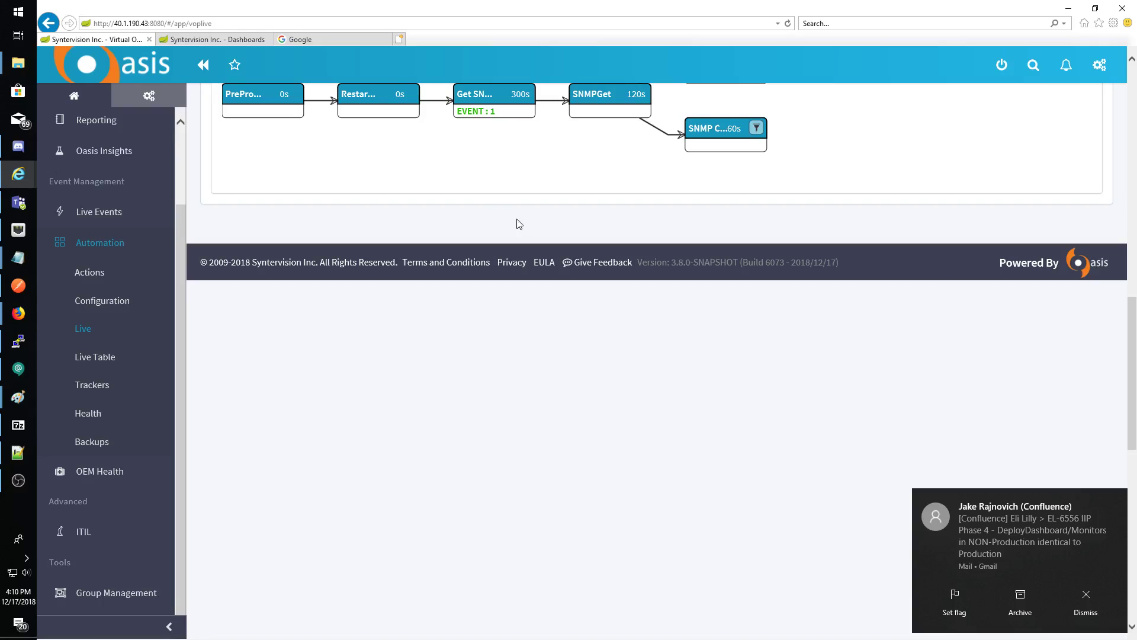
Dismiss the mail notifications and reload the live automation view
{"action": "left_click", "coordinate": [86, 336]}
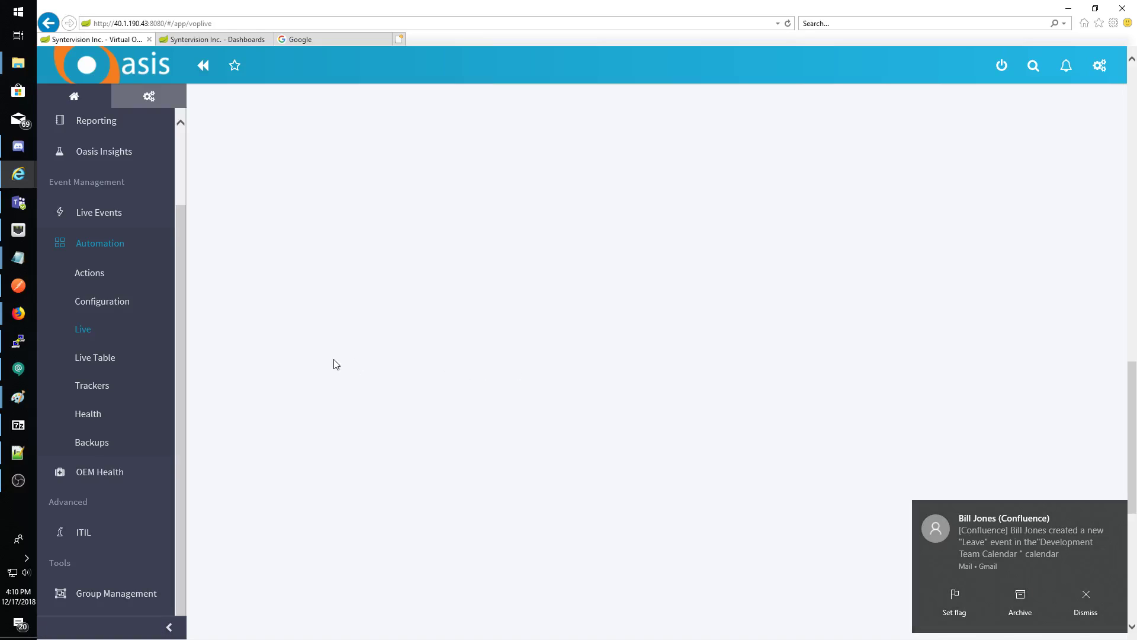
{"action": "left_click", "coordinate": [1085, 599]}
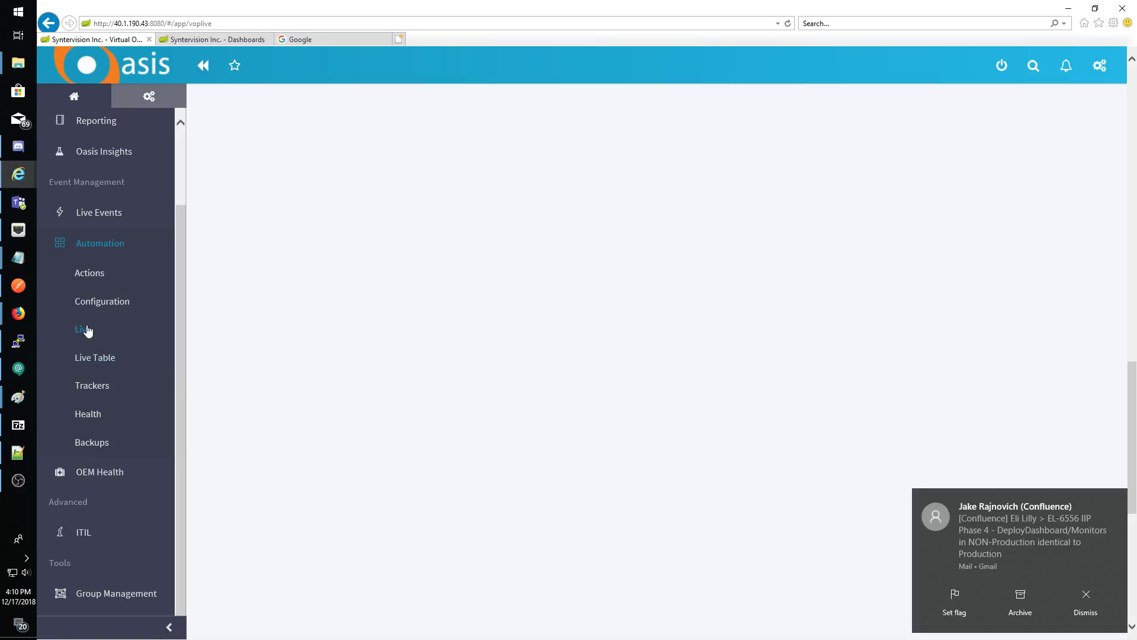
{"action": "left_click", "coordinate": [1086, 599]}
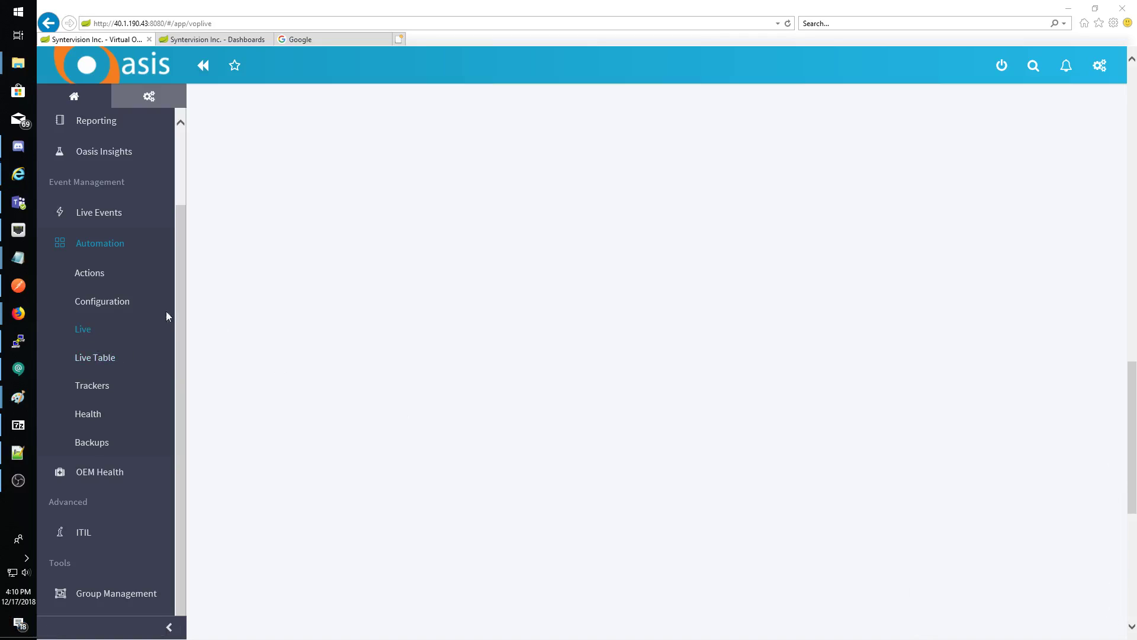
{"action": "left_click", "coordinate": [84, 332]}
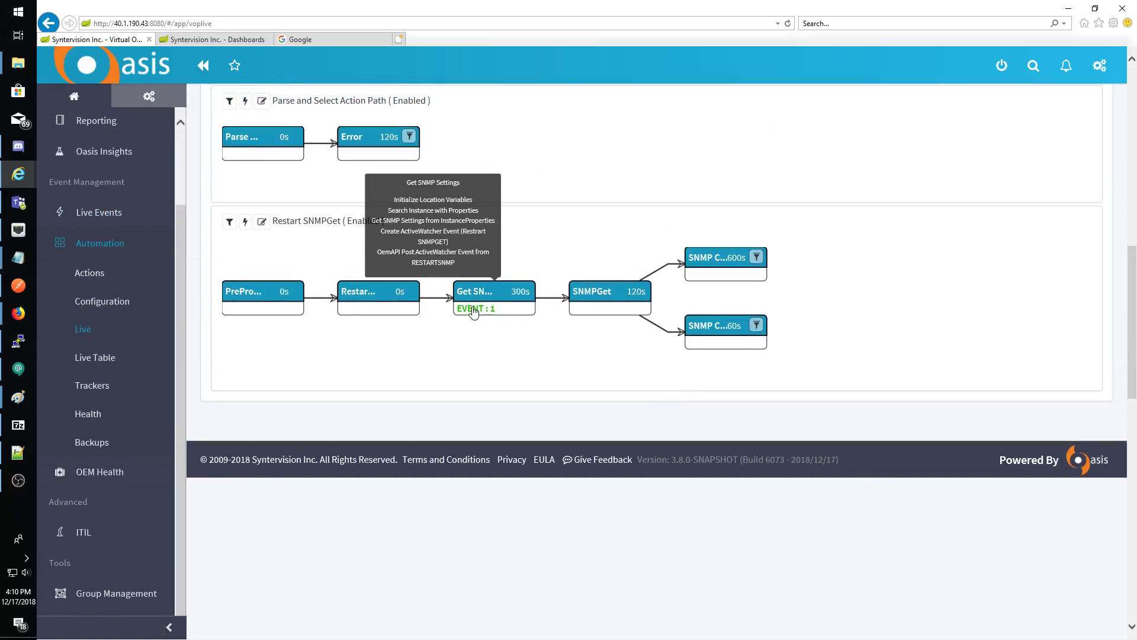
Open the item data of the event at Restart SNMPGet's Get SNMP Settings level and examine its SNMPSettings and ActiveWatcherEvent sections
{"action": "left_click", "coordinate": [473, 312]}
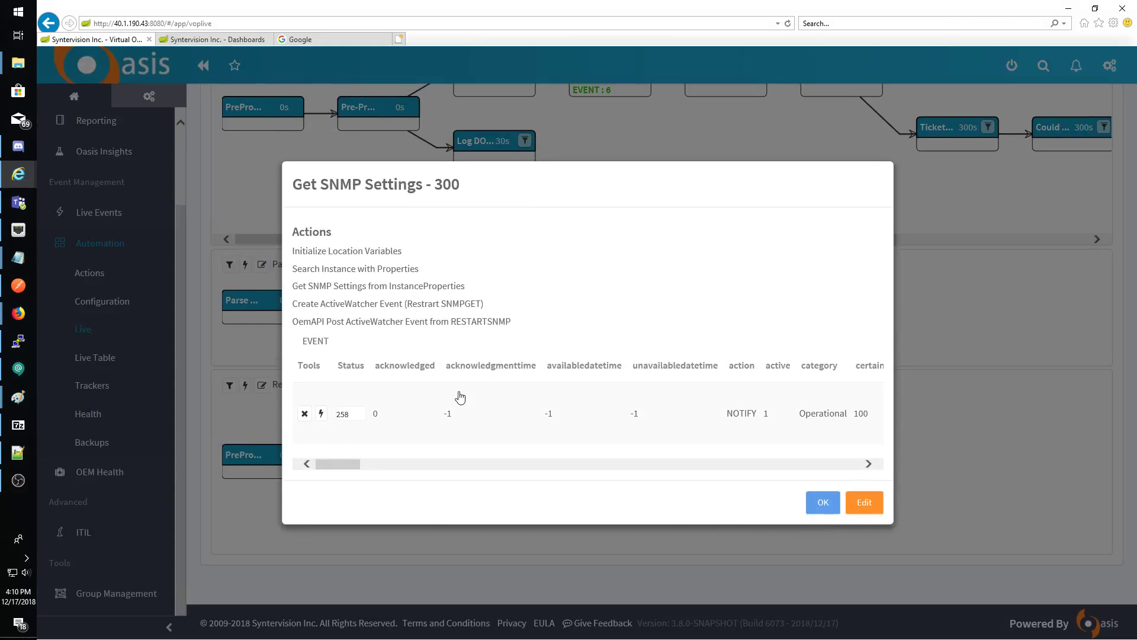
{"action": "left_click", "coordinate": [453, 309]}
{"action": "scroll", "coordinate": [795, 311], "scroll_direction": "down", "scroll_amount": 5}
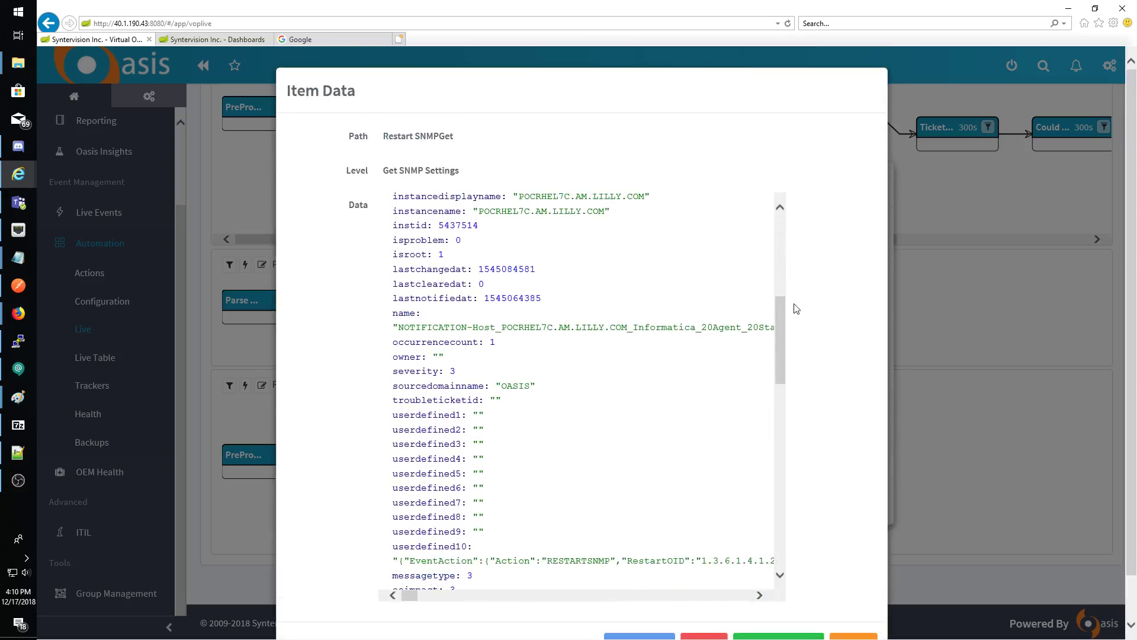
{"action": "left_click_drag", "start_coordinate": [788, 336], "coordinate": [785, 527]}
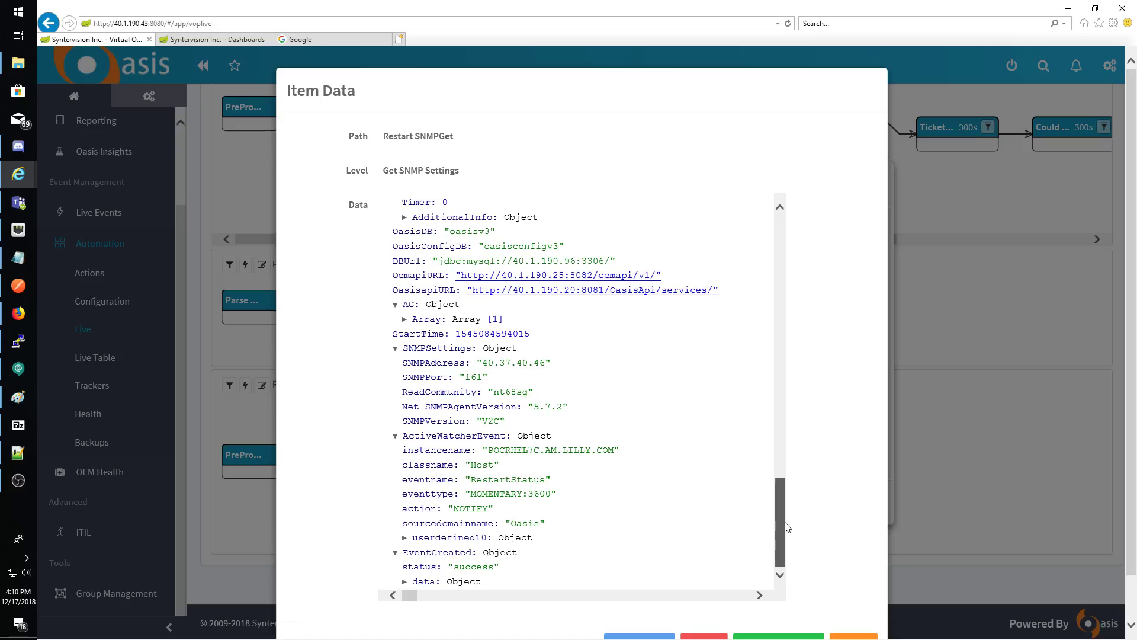
{"action": "mouse_move", "coordinate": [790, 515]}
{"action": "left_mouse_down"}
{"action": "mouse_move", "coordinate": [791, 495]}
{"action": "mouse_move", "coordinate": [793, 513]}
{"action": "left_mouse_up"}
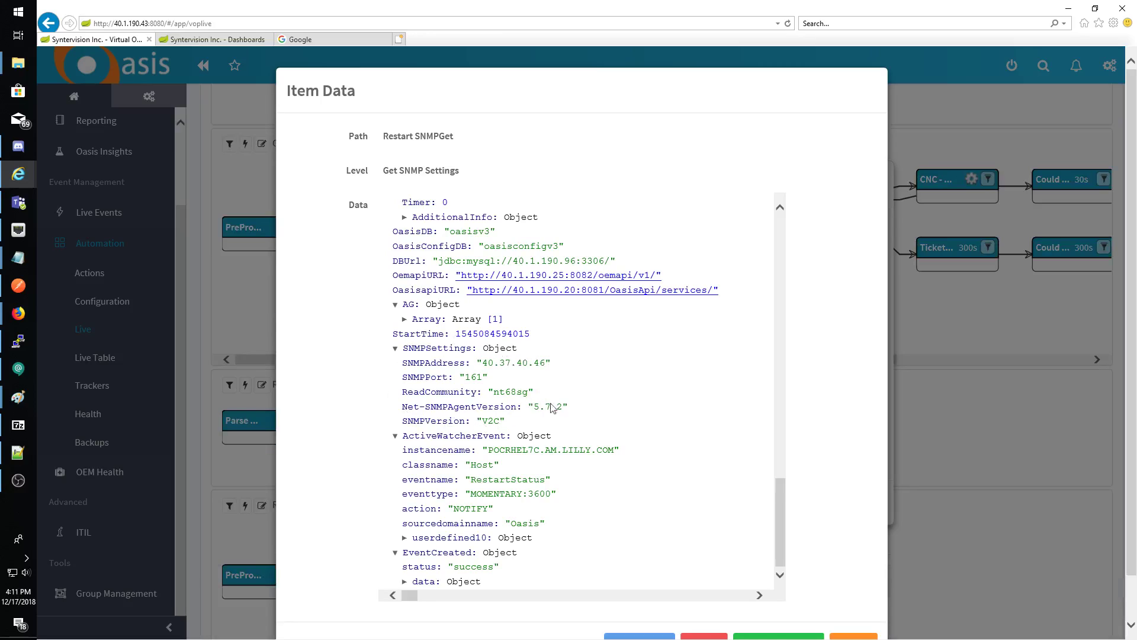
{"action": "scroll", "coordinate": [439, 341], "scroll_direction": "down", "scroll_amount": 1}
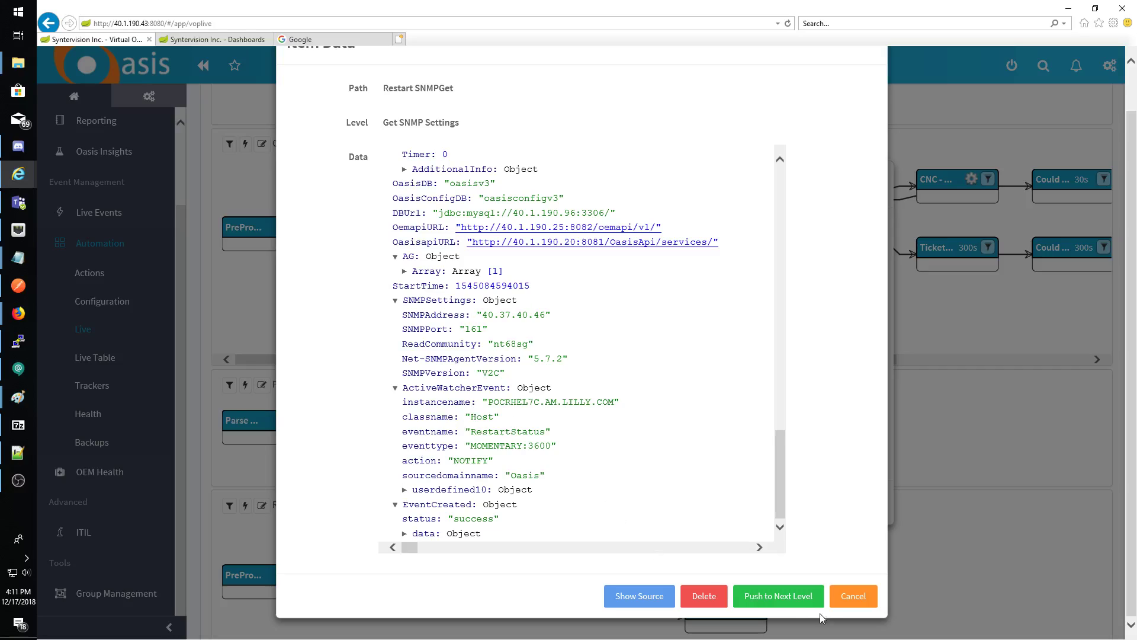
Close the event's item data and the Get SNMP Settings level details
{"action": "left_click", "coordinate": [849, 597]}
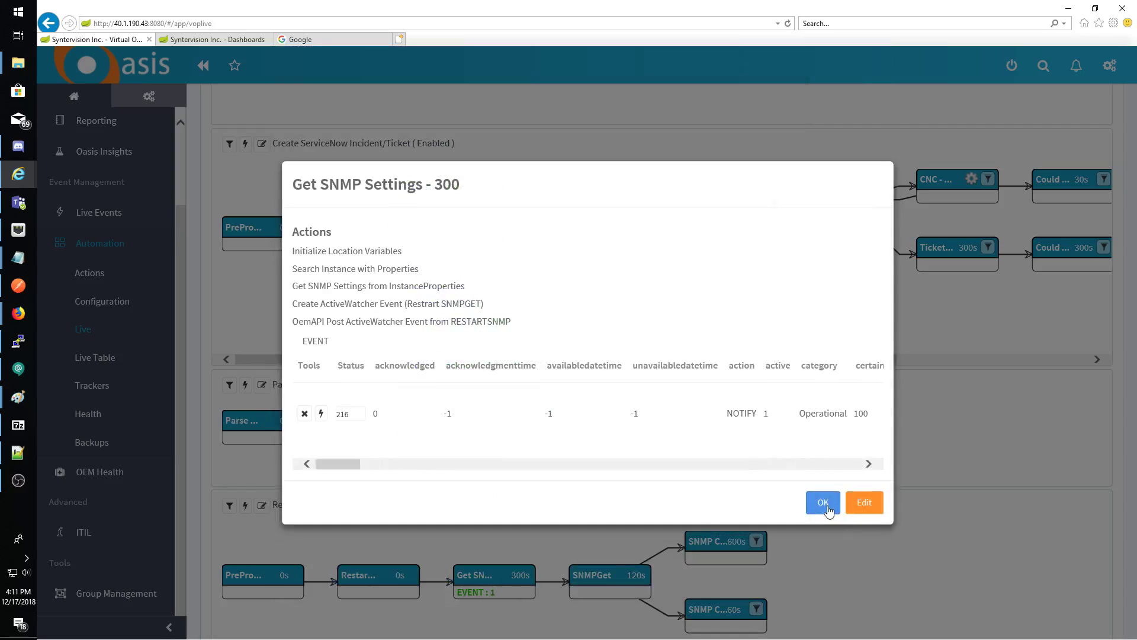
{"action": "left_click", "coordinate": [823, 505]}
{"action": "left_click", "coordinate": [823, 505]}
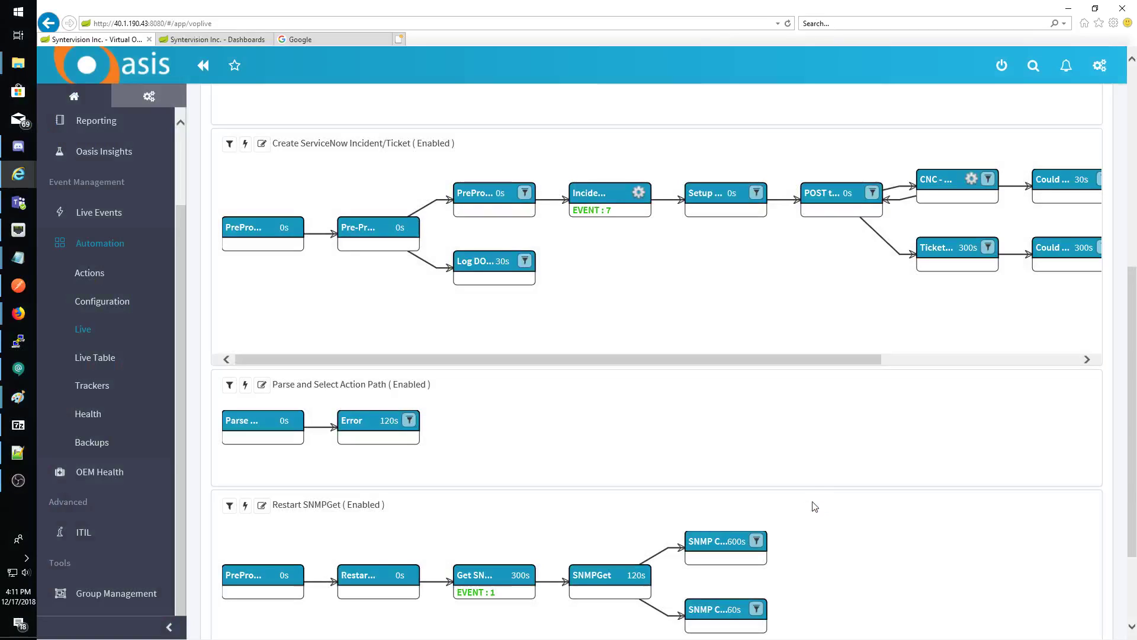
Examine the item data of the event at Event Active Watch's PreProcess Active Watch level, including userdefined10 and the processing flags, and close it
{"action": "scroll", "coordinate": [438, 529], "scroll_direction": "up", "scroll_amount": 4}
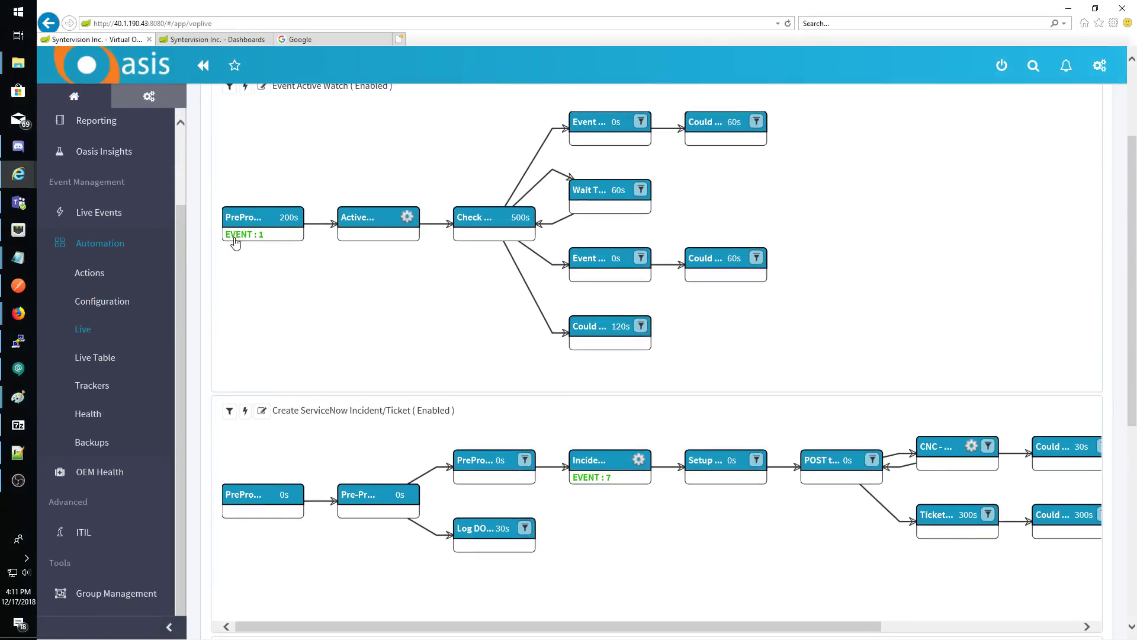
{"action": "scroll", "coordinate": [234, 241], "scroll_direction": "up", "scroll_amount": 3}
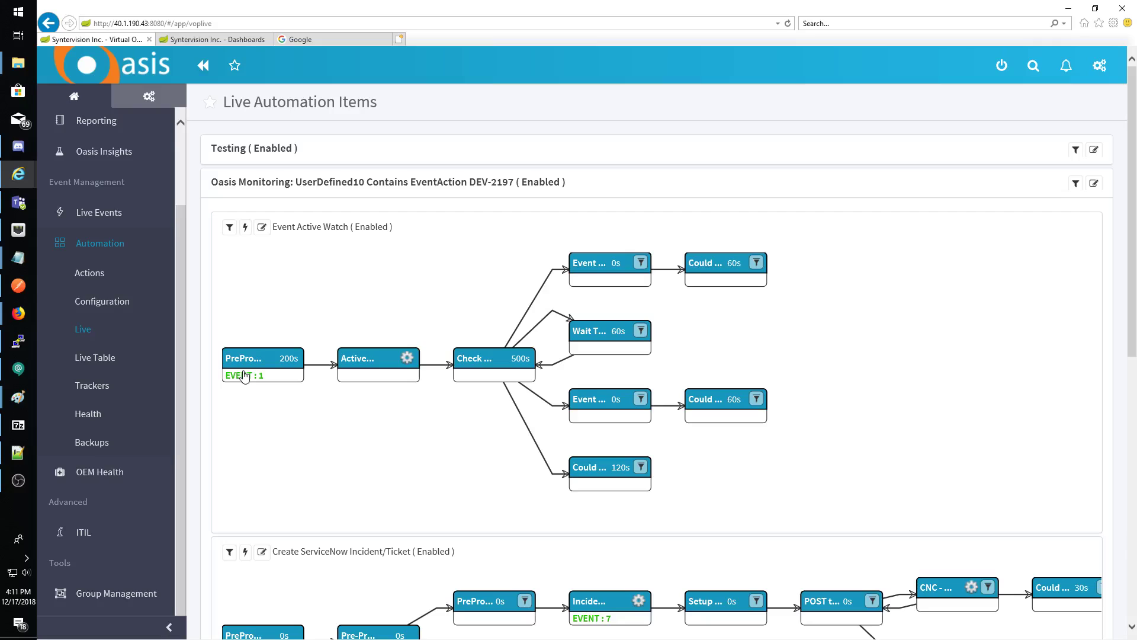
{"action": "left_click", "coordinate": [245, 376]}
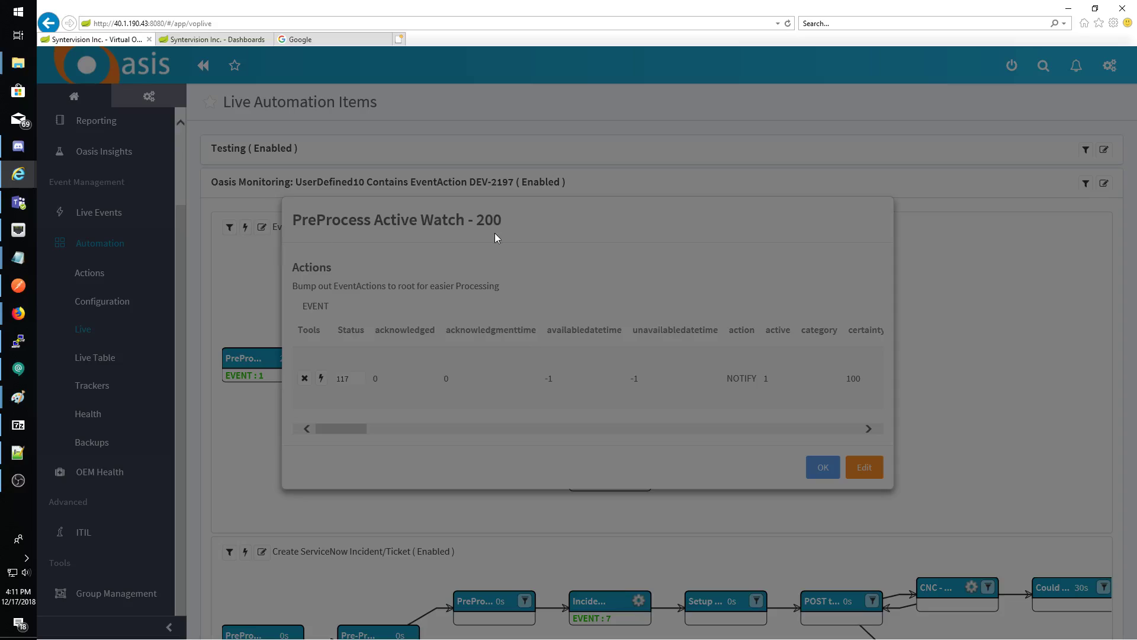
{"action": "left_click", "coordinate": [657, 379]}
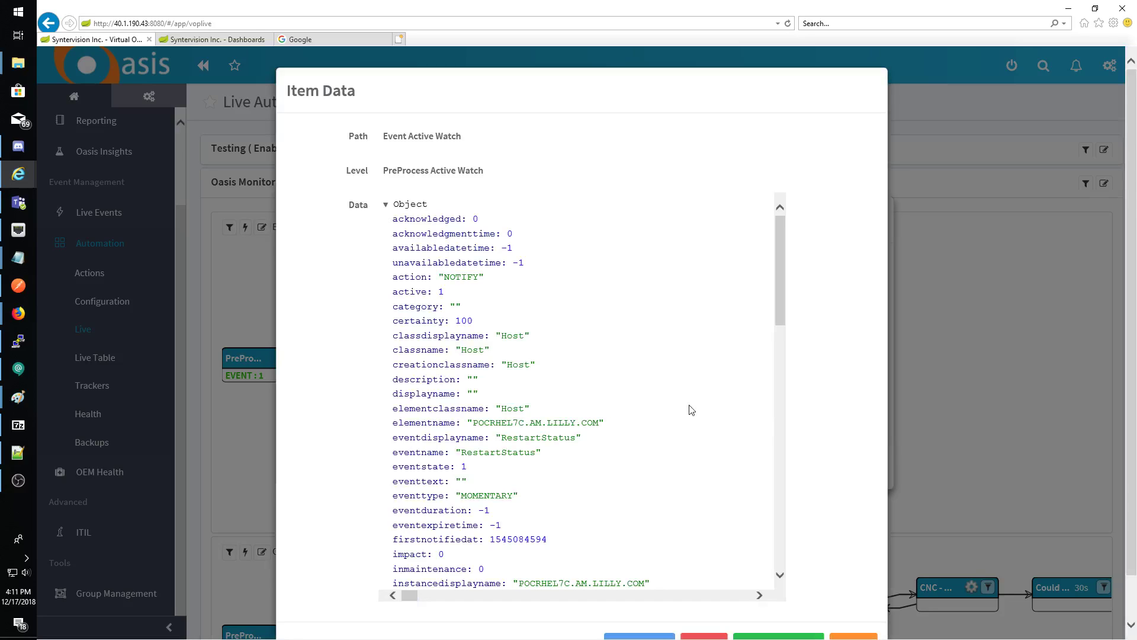
{"action": "left_click_drag", "start_coordinate": [781, 278], "coordinate": [783, 312]}
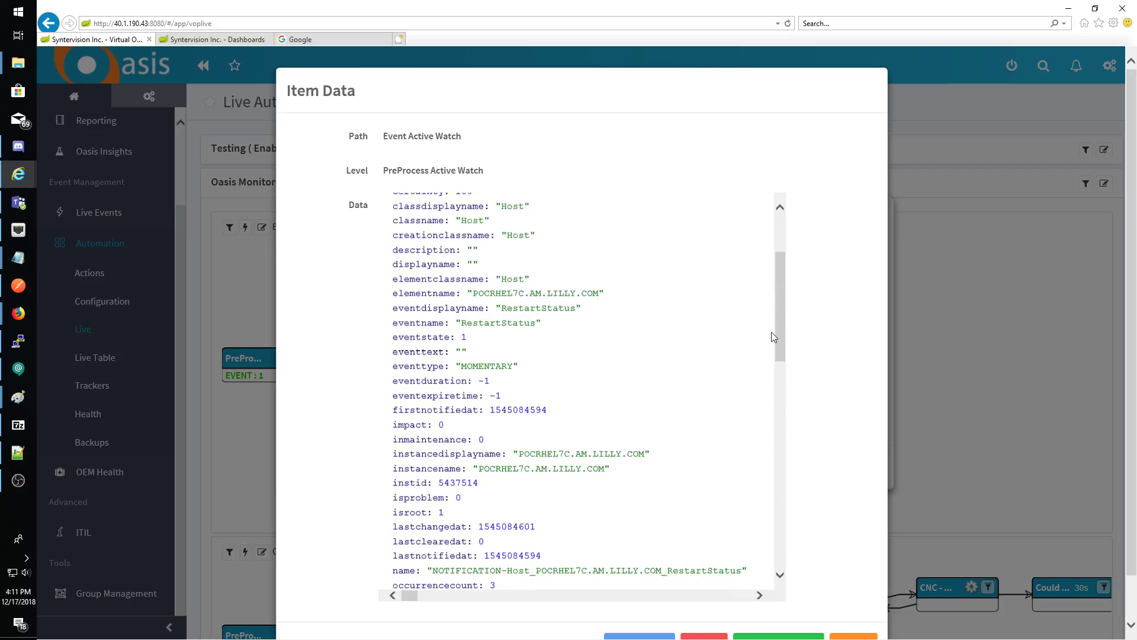
{"action": "scroll", "coordinate": [783, 326], "scroll_direction": "down", "scroll_amount": 5}
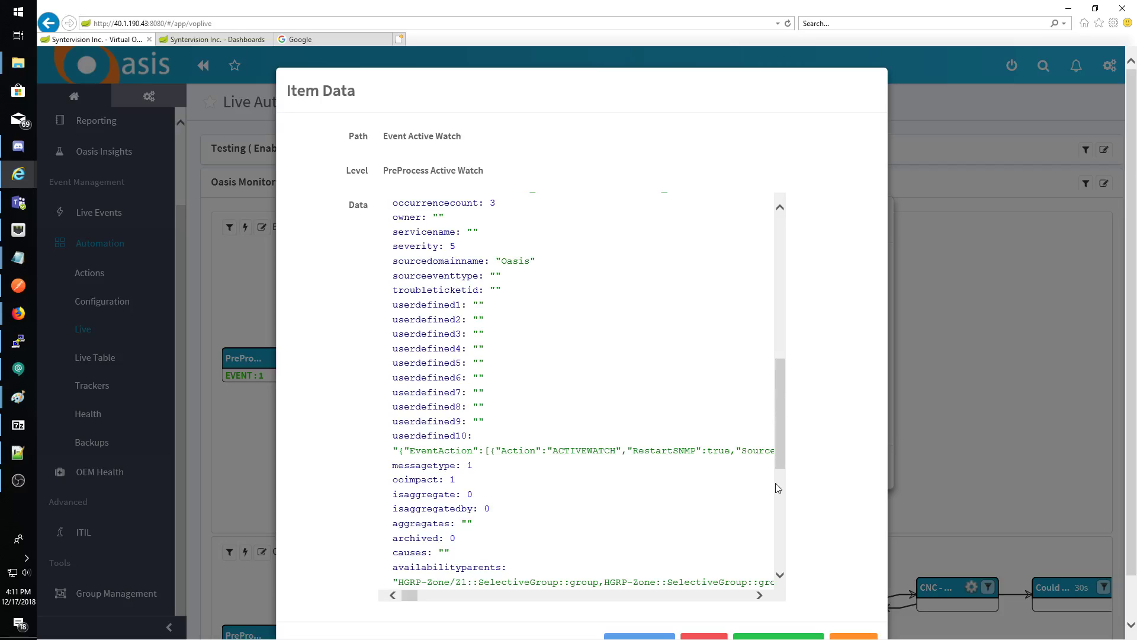
{"action": "scroll", "coordinate": [780, 490], "scroll_direction": "down", "scroll_amount": 4}
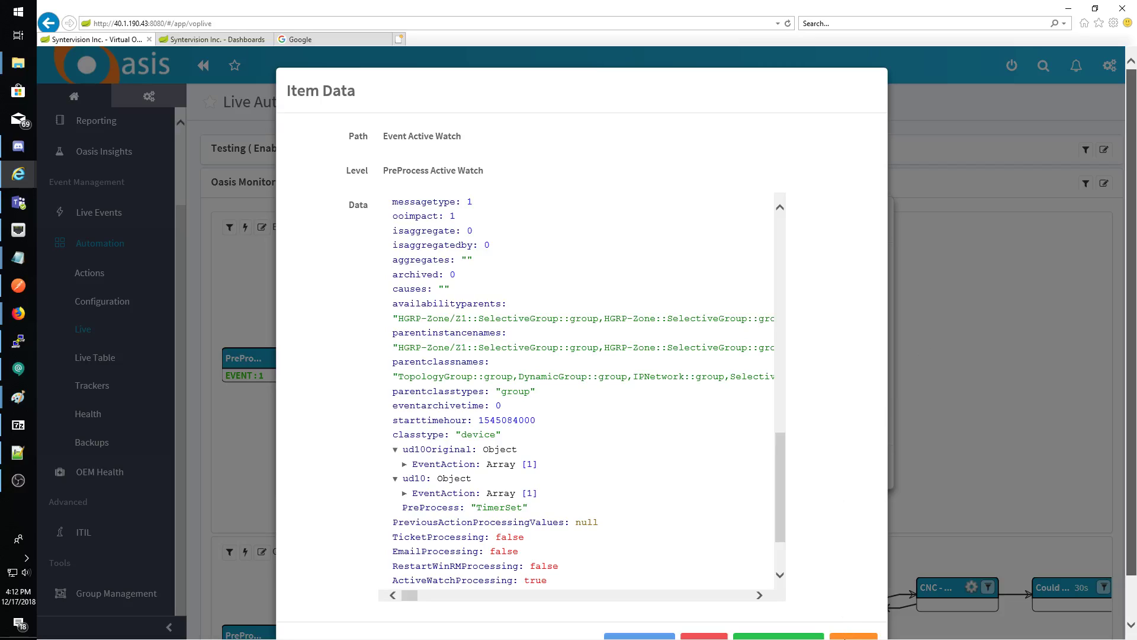
{"action": "left_click", "coordinate": [855, 636]}
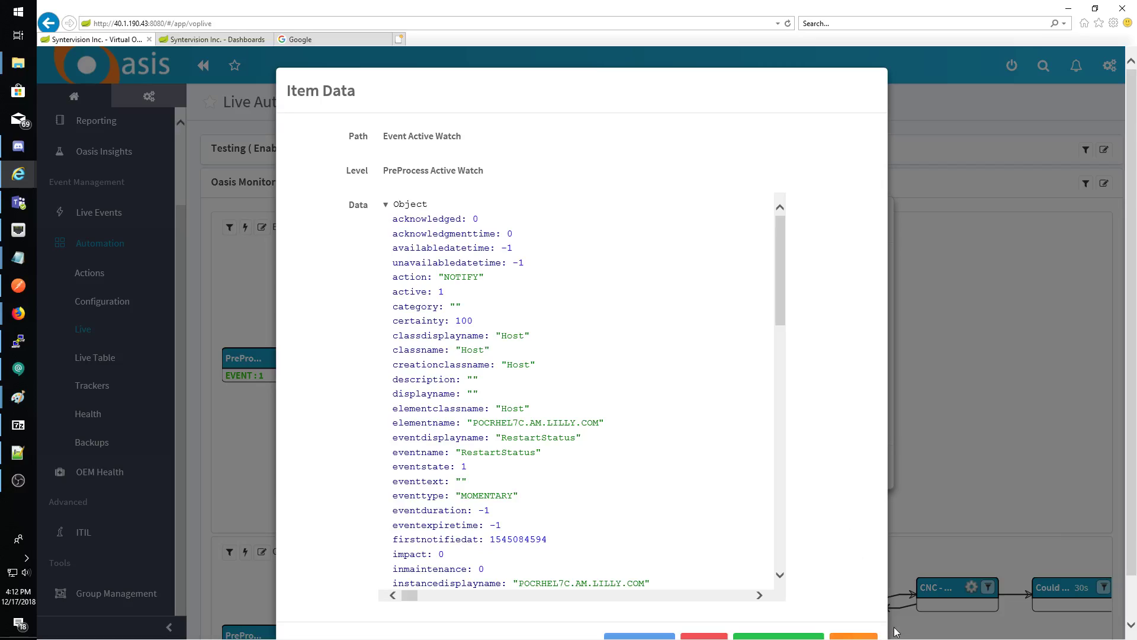
{"action": "left_click", "coordinate": [855, 637]}
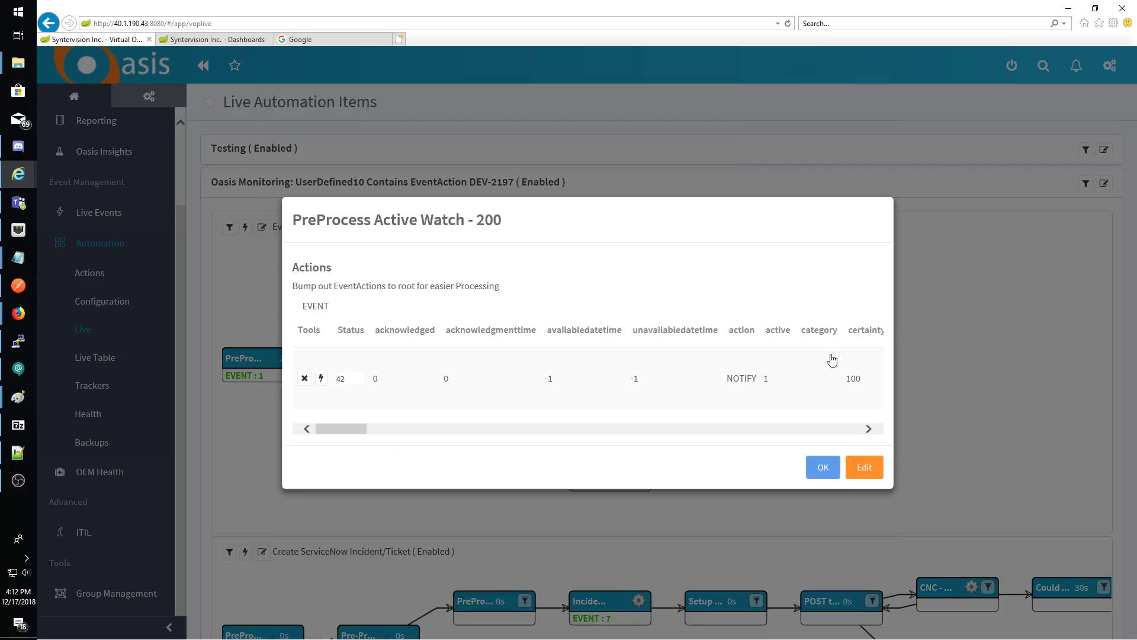
{"action": "left_click", "coordinate": [823, 467]}
Open the Event Cleared level of the Event Active Watch path for editing
{"action": "scroll", "coordinate": [822, 473], "scroll_direction": "down", "scroll_amount": 9}
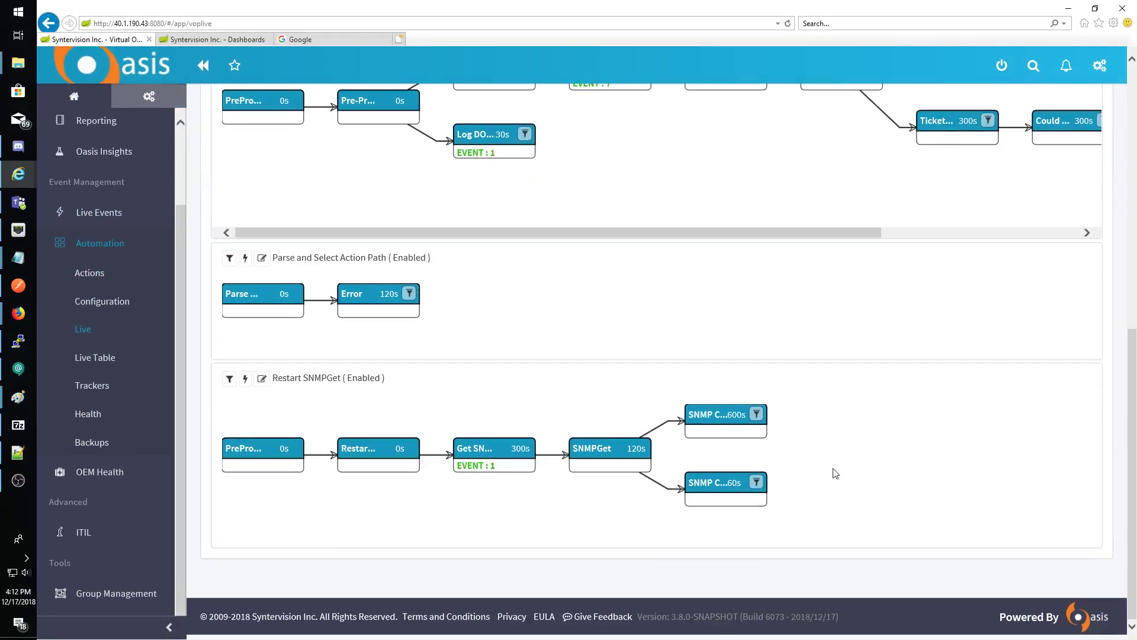
{"action": "scroll", "coordinate": [818, 471], "scroll_direction": "up", "scroll_amount": 3}
{"action": "scroll", "coordinate": [819, 473], "scroll_direction": "up", "scroll_amount": 6}
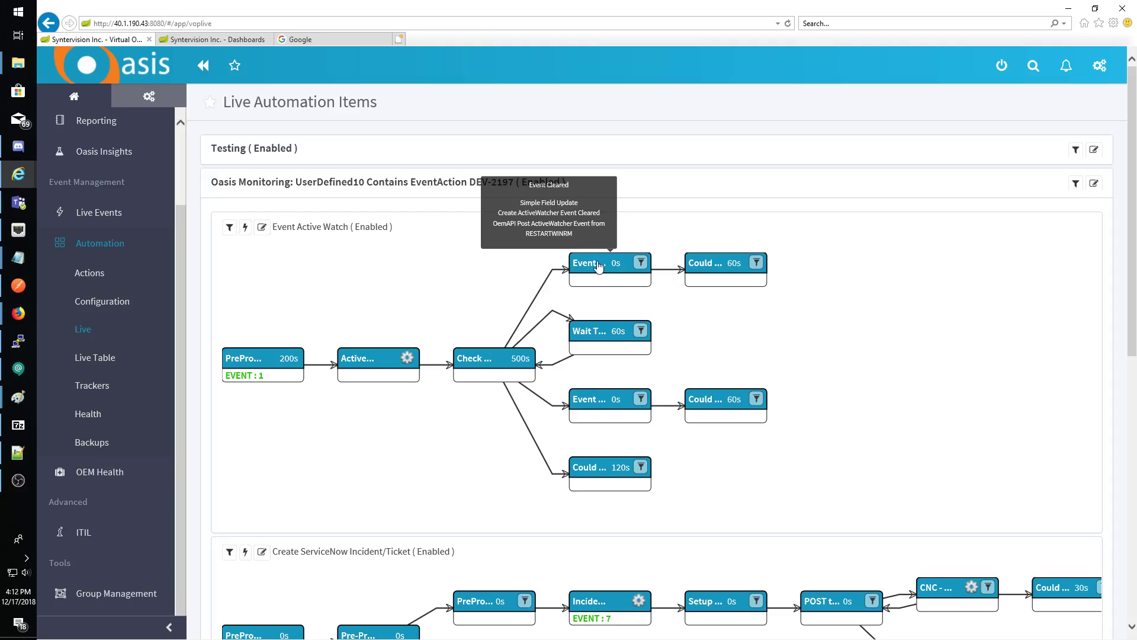
{"action": "left_click", "coordinate": [600, 266]}
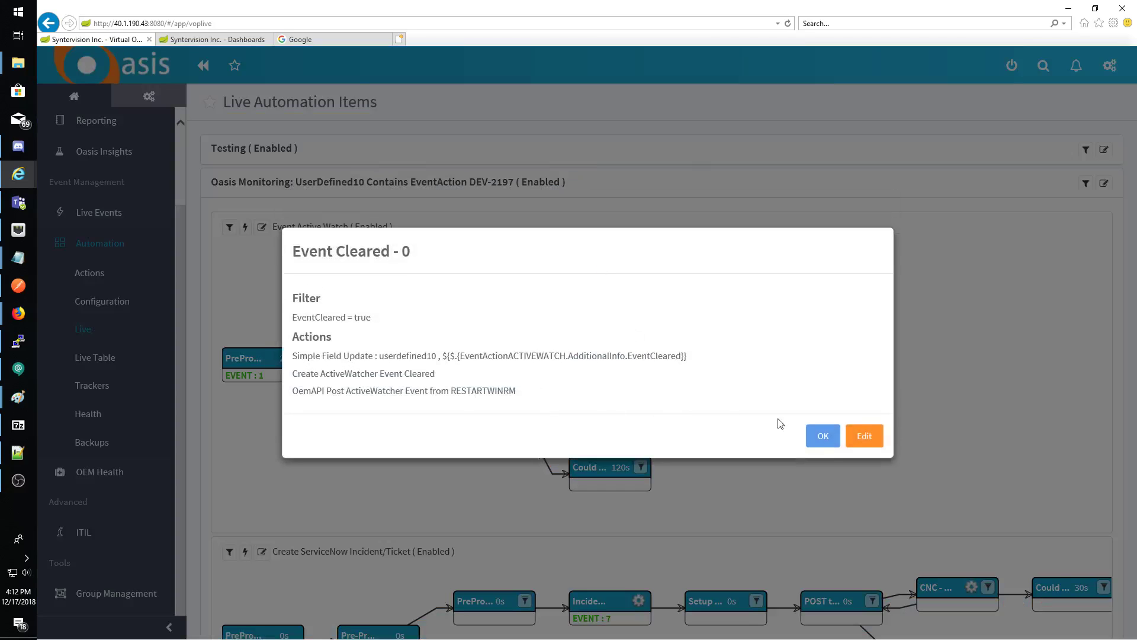
{"action": "left_click", "coordinate": [864, 436]}
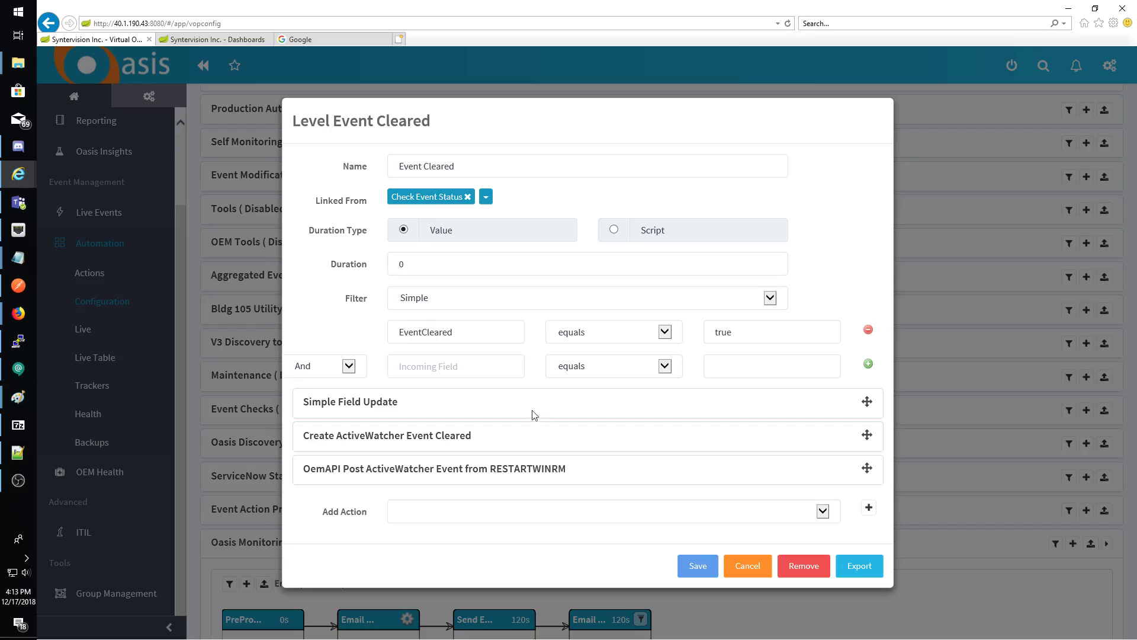
Review the settings of the level's OemAPI Post ActiveWatcher Event from RESTARTWINRM action, save the action and cancel the level edit
{"action": "left_click", "coordinate": [457, 472]}
{"action": "scroll", "coordinate": [678, 508], "scroll_direction": "down", "scroll_amount": 3}
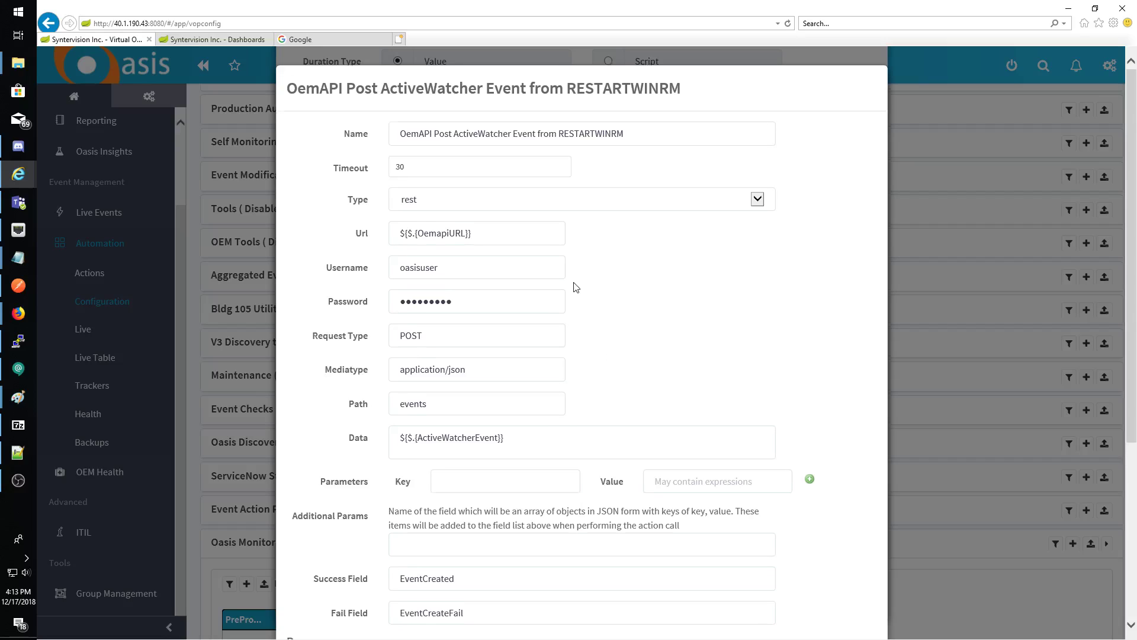
{"action": "scroll", "coordinate": [578, 283], "scroll_direction": "down", "scroll_amount": 5}
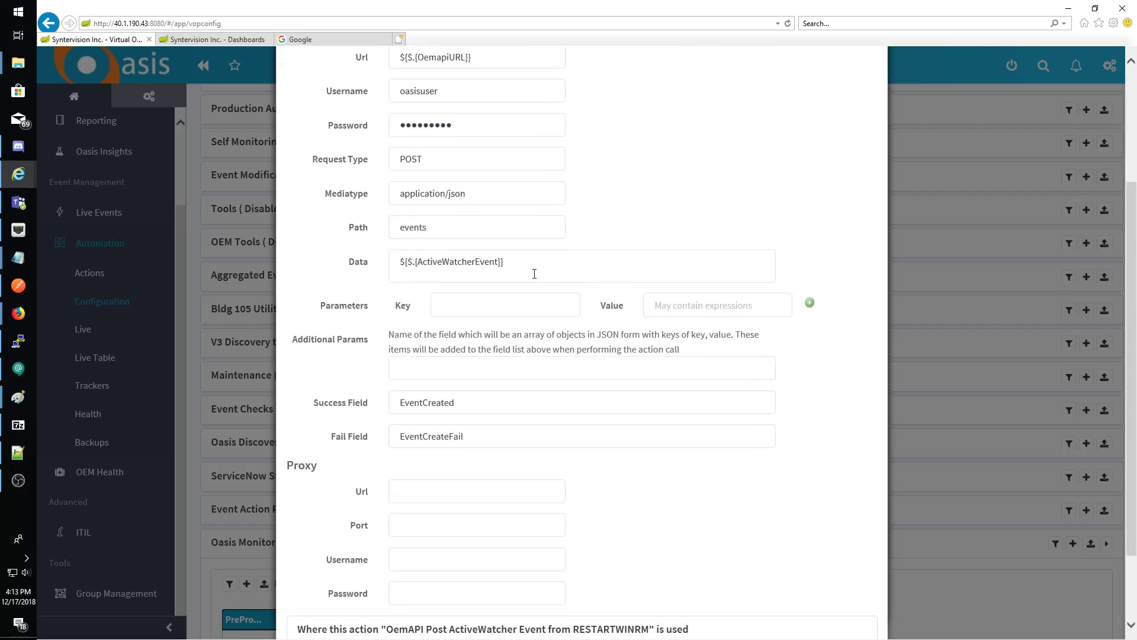
{"action": "scroll", "coordinate": [531, 266], "scroll_direction": "down", "scroll_amount": 2}
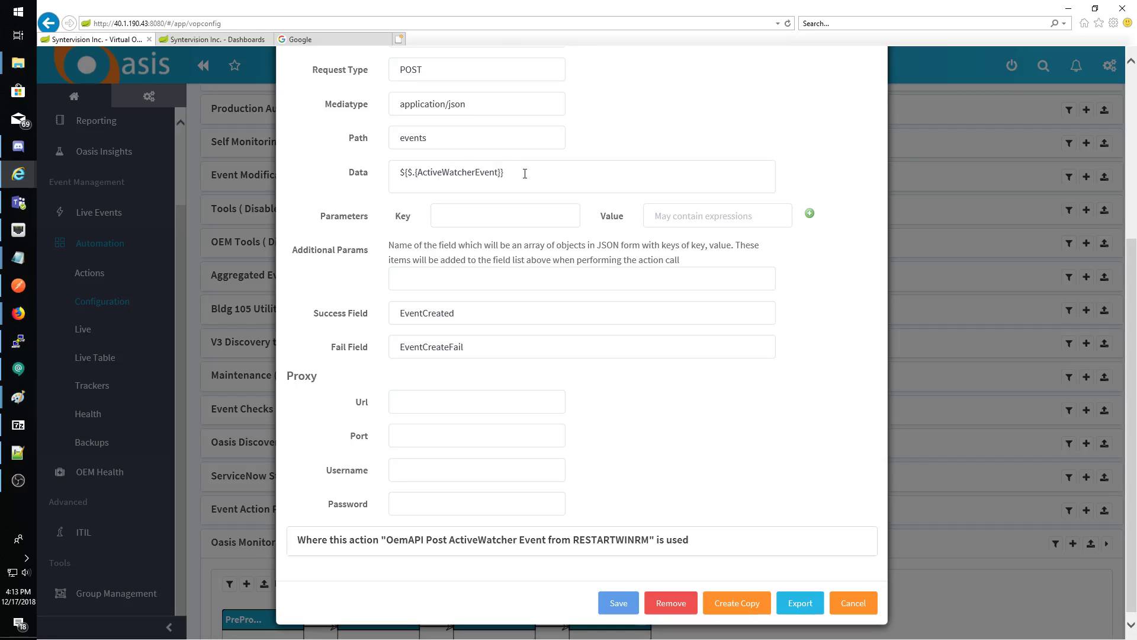
{"action": "scroll", "coordinate": [525, 175], "scroll_direction": "up", "scroll_amount": 5}
{"action": "scroll", "coordinate": [533, 223], "scroll_direction": "down", "scroll_amount": 3}
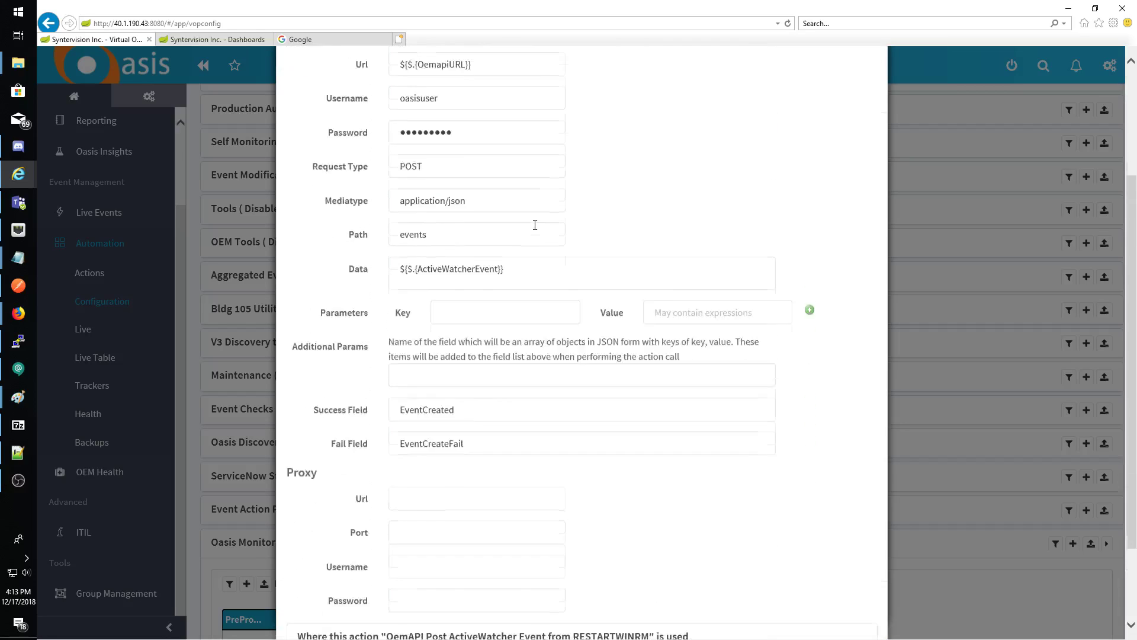
{"action": "scroll", "coordinate": [535, 225], "scroll_direction": "down", "scroll_amount": 2}
{"action": "scroll", "coordinate": [557, 272], "scroll_direction": "up", "scroll_amount": 2}
{"action": "scroll", "coordinate": [610, 356], "scroll_direction": "down", "scroll_amount": 2}
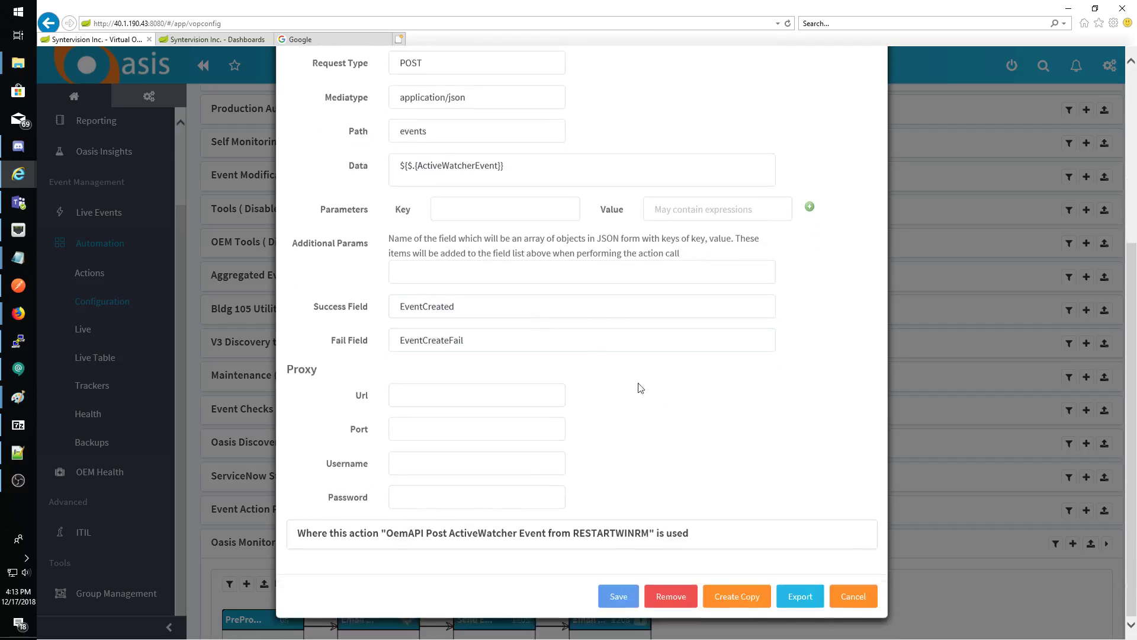
{"action": "left_click", "coordinate": [607, 602]}
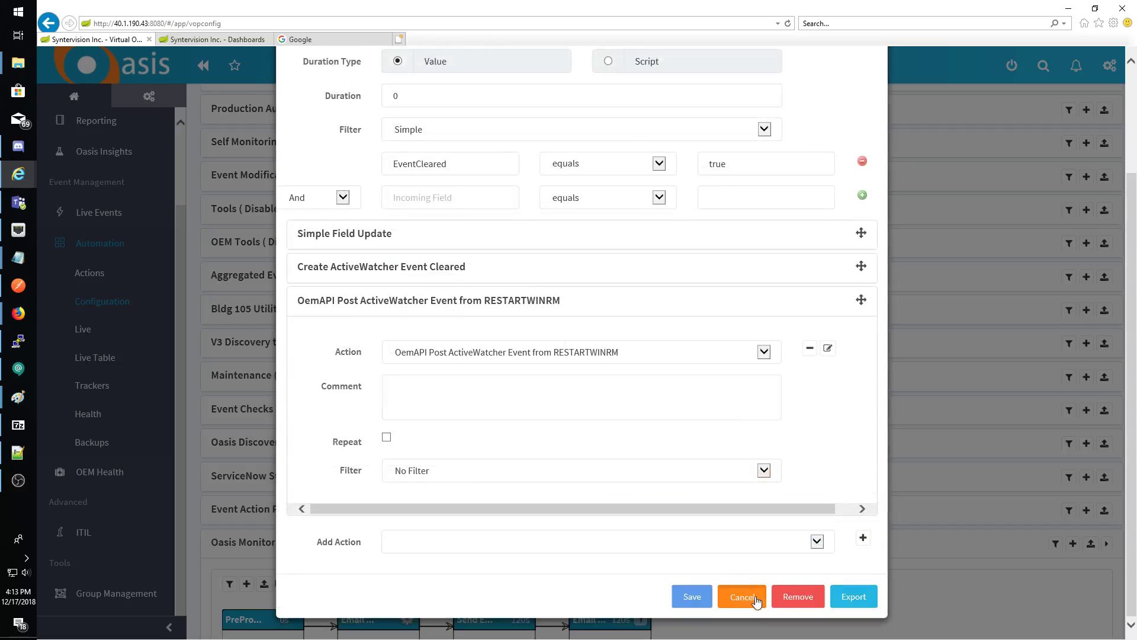
{"action": "left_click", "coordinate": [756, 598]}
Return from the configuration to the live automation view and check the Event Active Watch path for its event
{"action": "scroll", "coordinate": [687, 331], "scroll_direction": "down", "scroll_amount": 10}
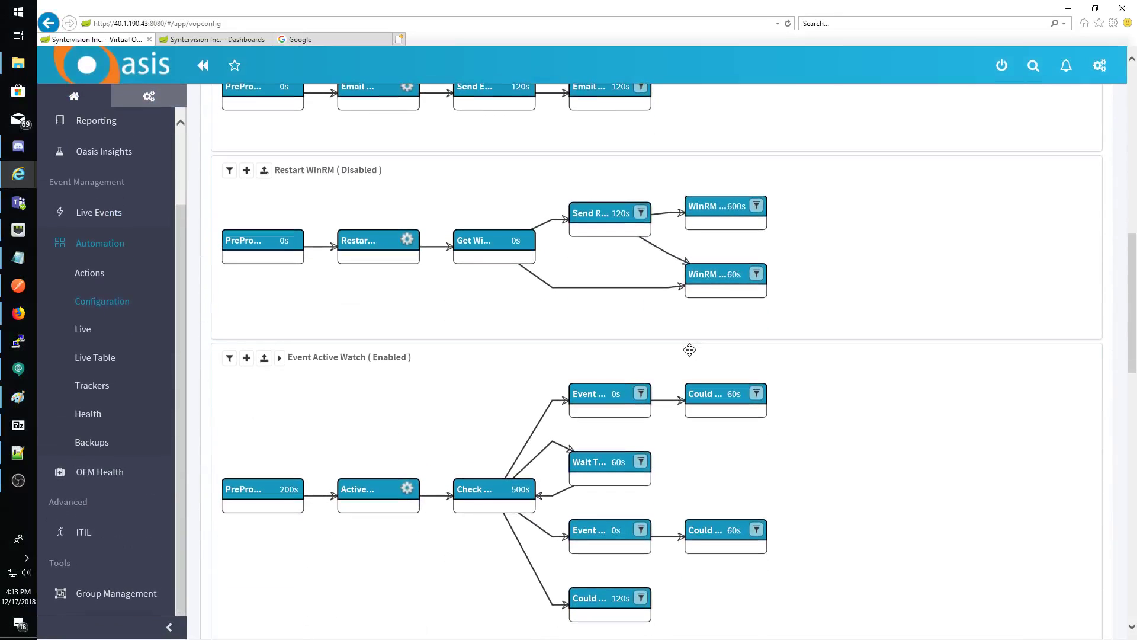
{"action": "scroll", "coordinate": [687, 351], "scroll_direction": "up", "scroll_amount": 9}
{"action": "scroll", "coordinate": [688, 355], "scroll_direction": "down", "scroll_amount": 13}
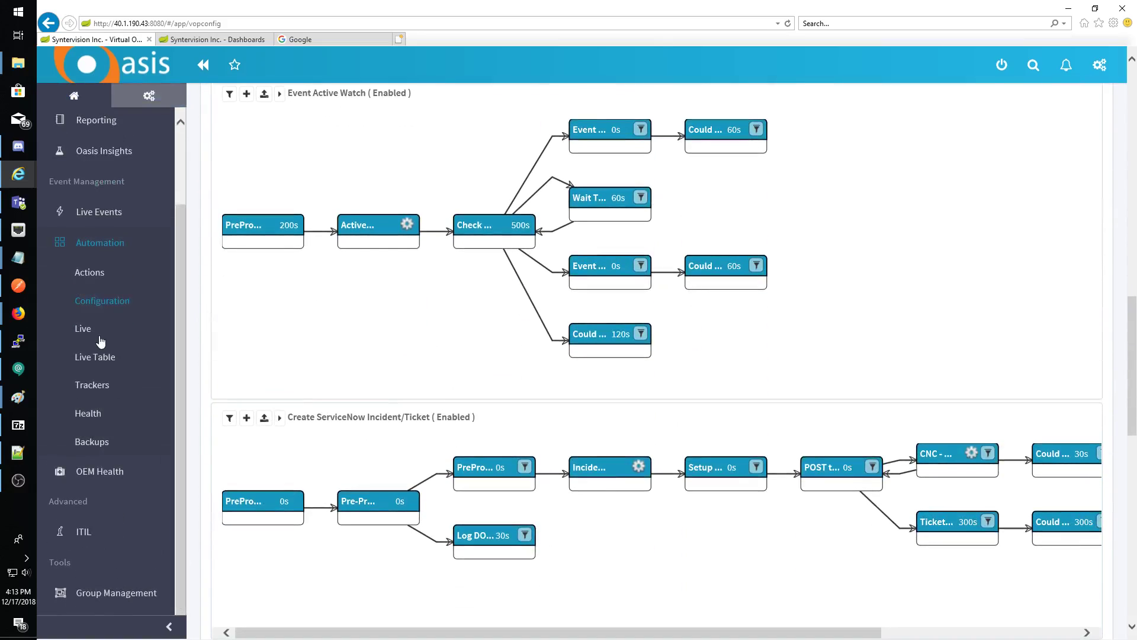
{"action": "left_click", "coordinate": [99, 333]}
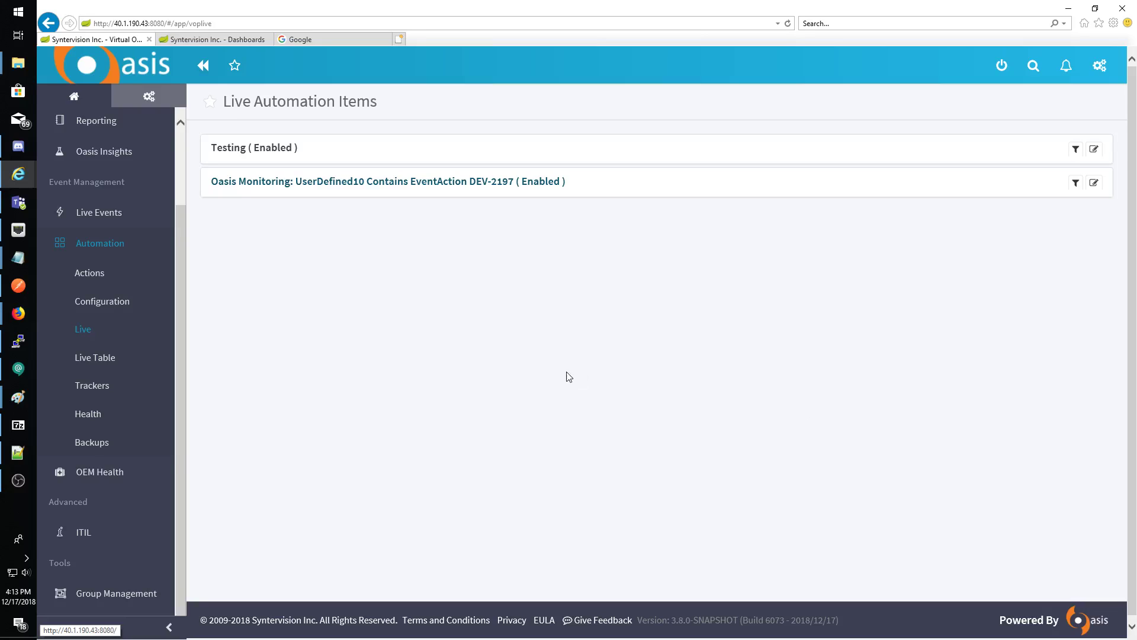
{"action": "scroll", "coordinate": [656, 466], "scroll_direction": "down", "scroll_amount": 8}
{"action": "scroll", "coordinate": [656, 465], "scroll_direction": "up", "scroll_amount": 10}
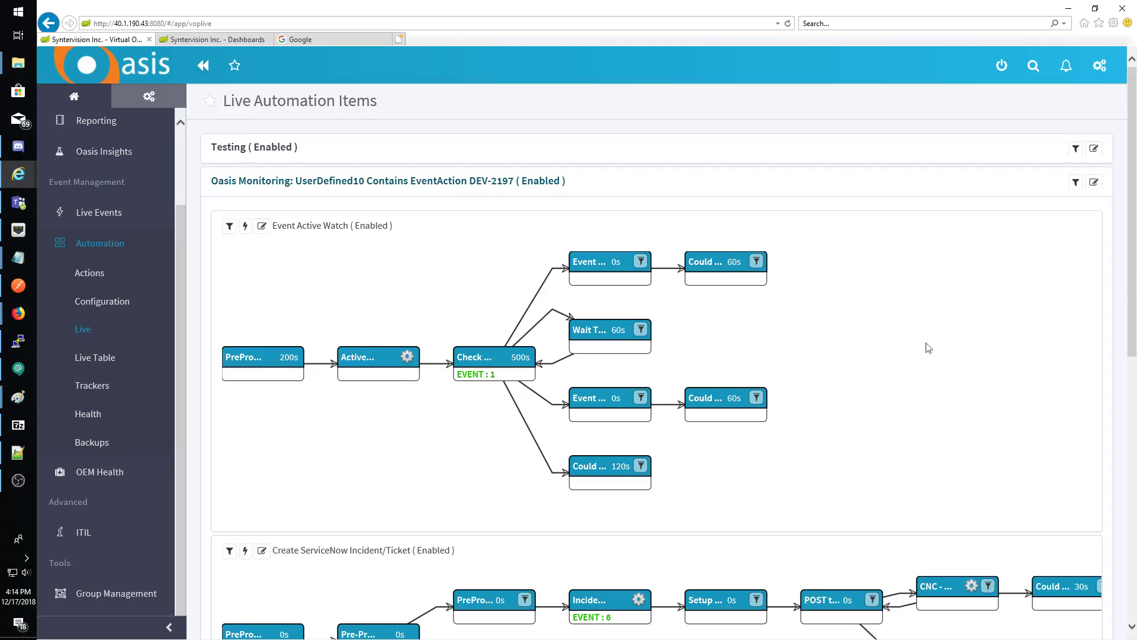
Execute the Get SNMP Settings level immediately for the event in the Restart SNMPGet path and close the level details
{"action": "scroll", "coordinate": [877, 374], "scroll_direction": "down", "scroll_amount": 10}
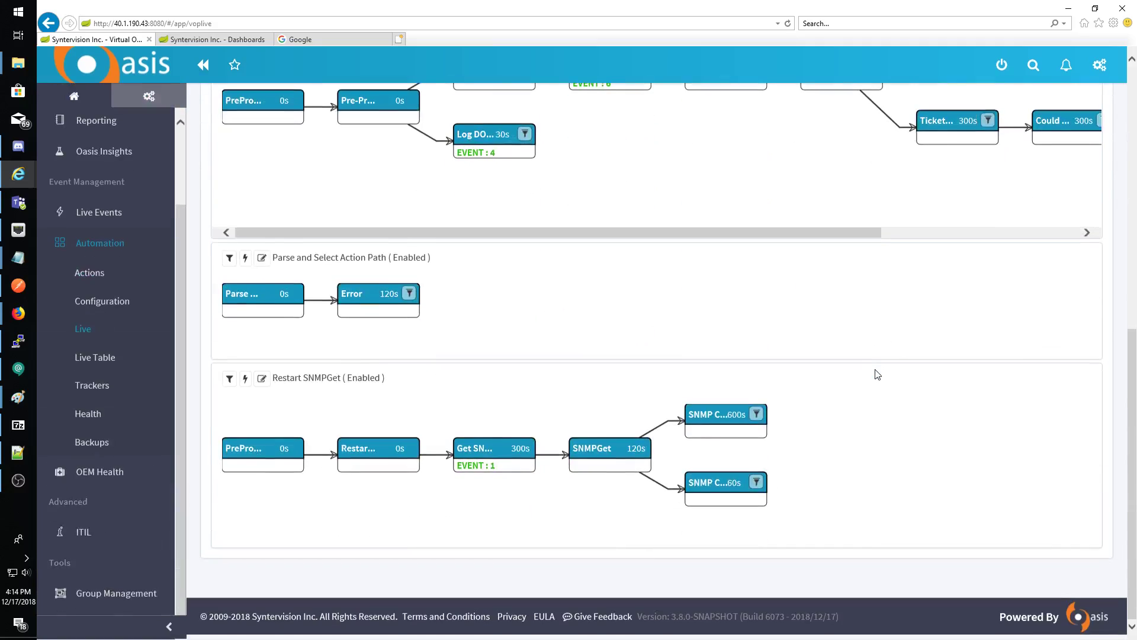
{"action": "left_click", "coordinate": [483, 468]}
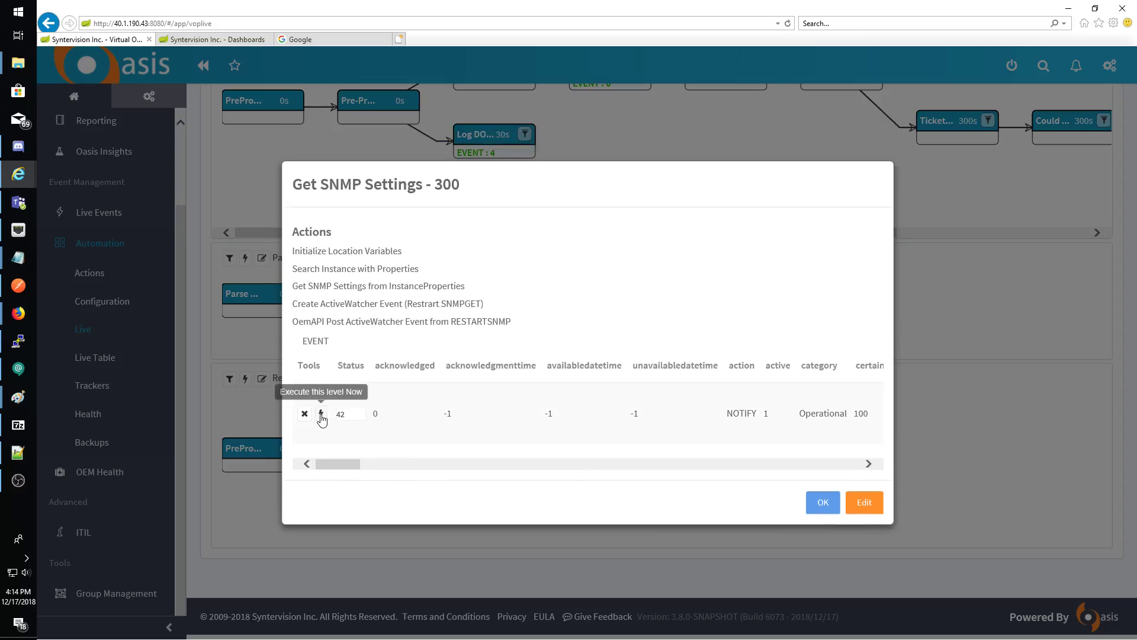
{"action": "left_click", "coordinate": [321, 414]}
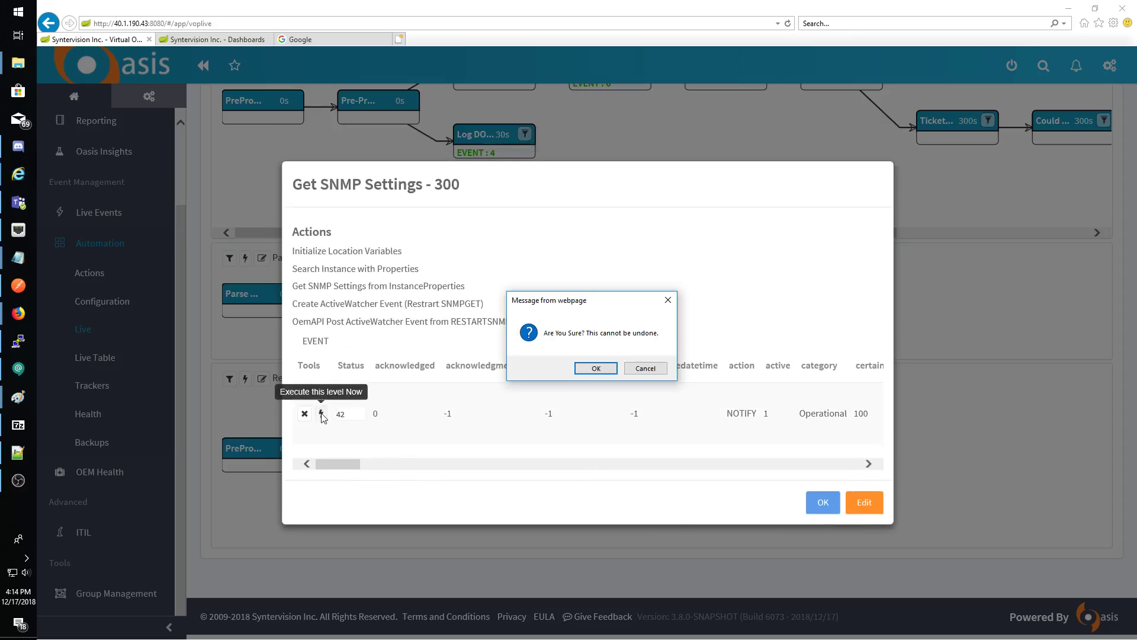
{"action": "left_click", "coordinate": [594, 368]}
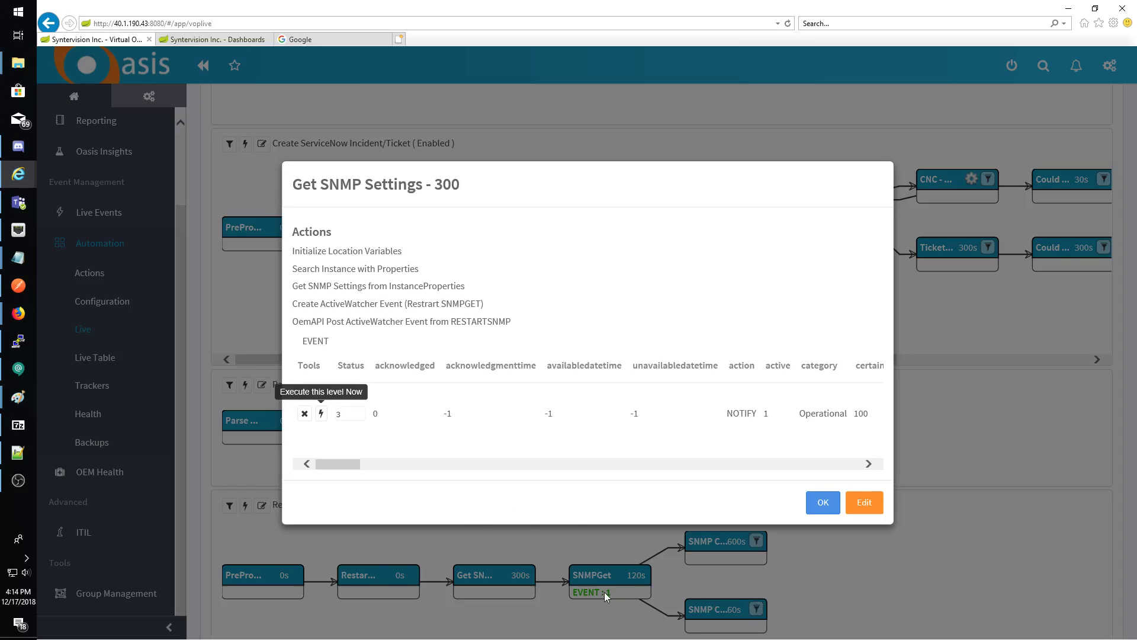
{"action": "left_click", "coordinate": [822, 502]}
Open the item data of the event at Restart SNMPGet's SNMPGet level, examine it down to the SNMPSetSuccess field, and close it
{"action": "scroll", "coordinate": [630, 490], "scroll_direction": "down", "scroll_amount": 3}
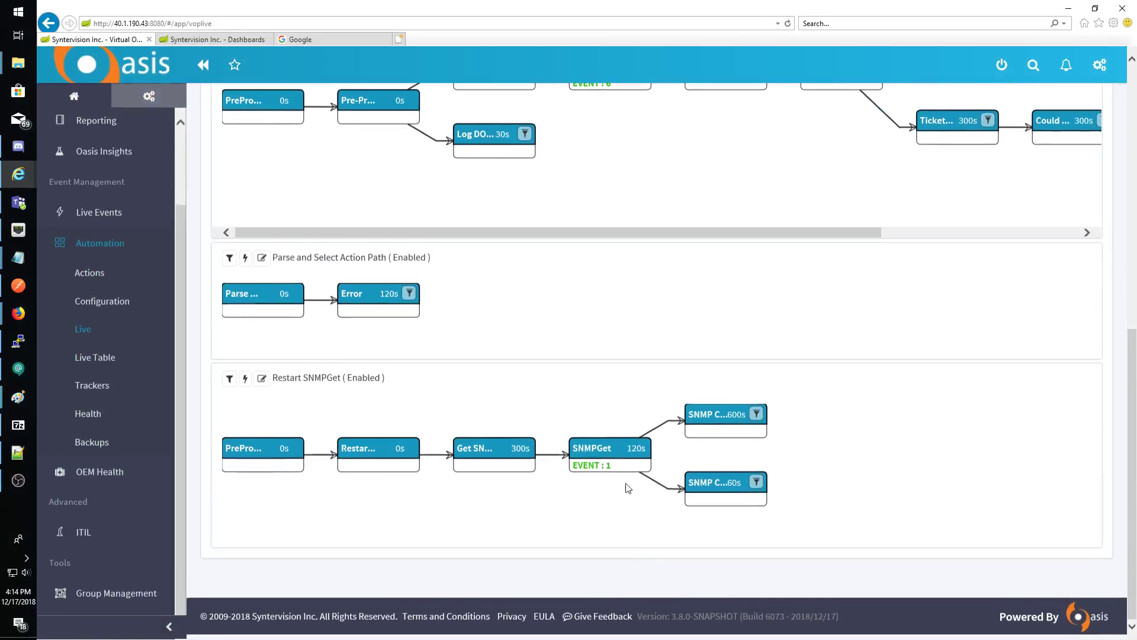
{"action": "left_click", "coordinate": [598, 465]}
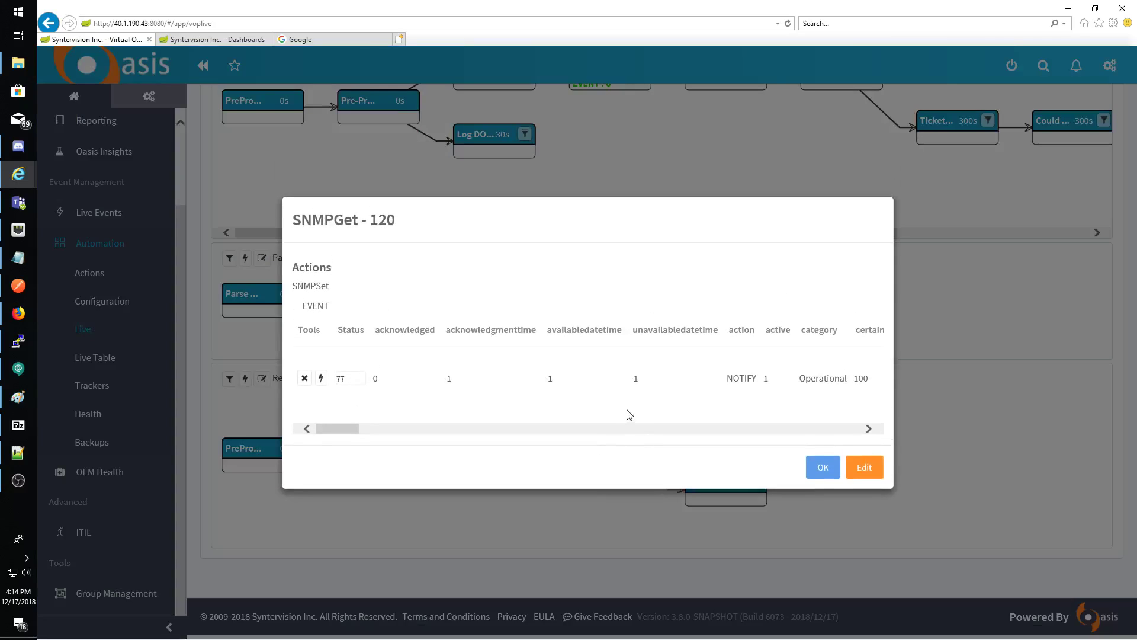
{"action": "left_click", "coordinate": [533, 379]}
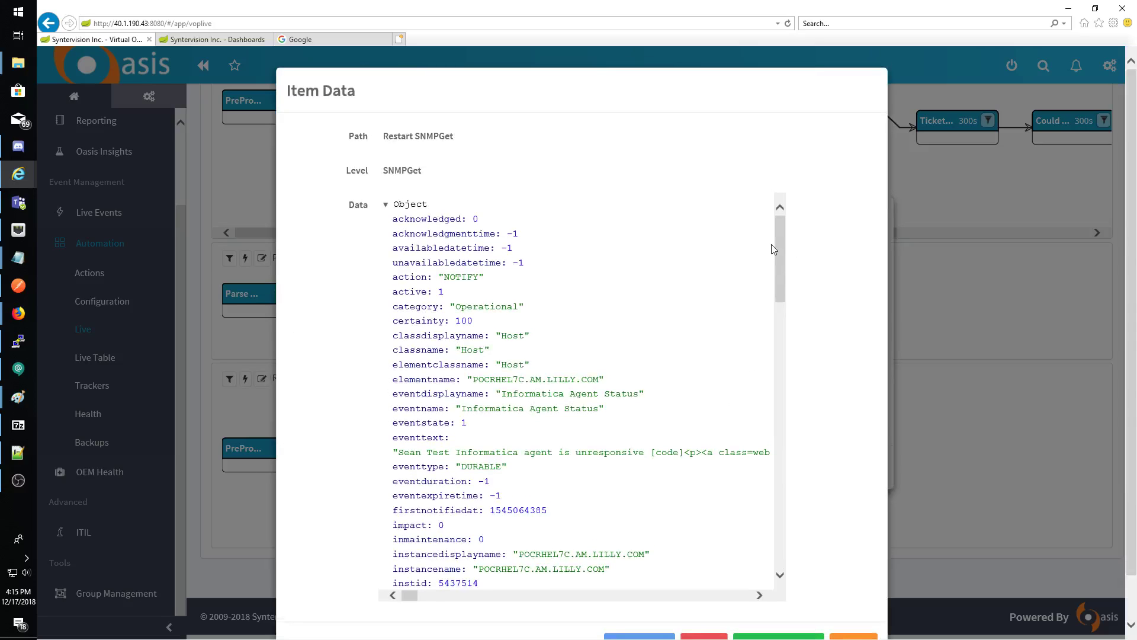
{"action": "left_click_drag", "start_coordinate": [779, 243], "coordinate": [772, 522]}
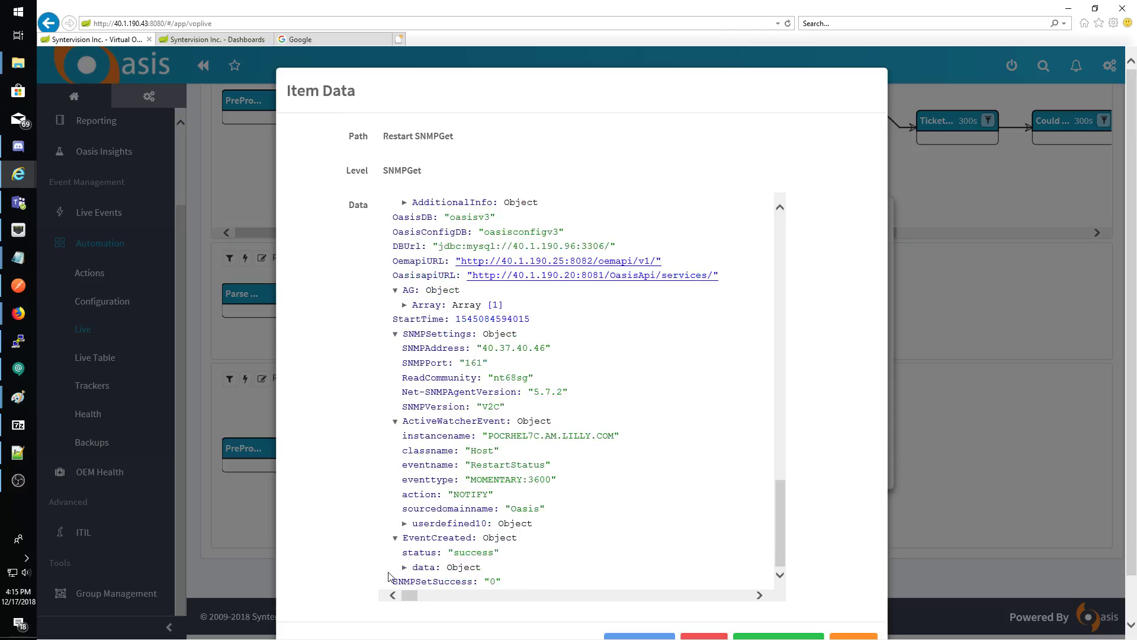
{"action": "scroll", "coordinate": [557, 587], "scroll_direction": "down", "scroll_amount": 1}
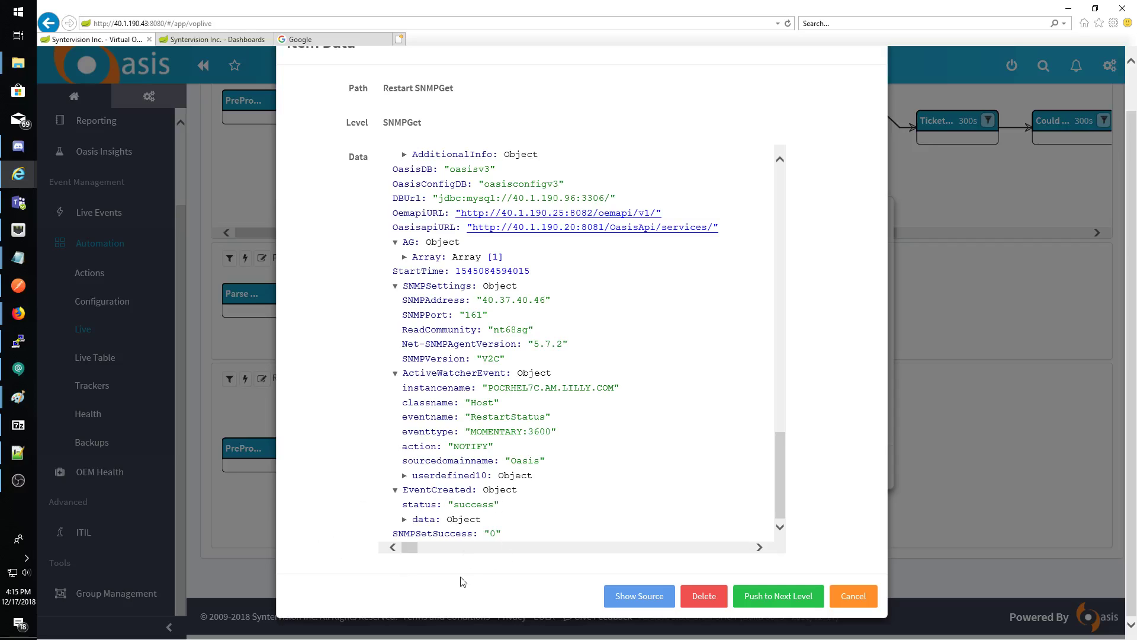
{"action": "left_click", "coordinate": [851, 597]}
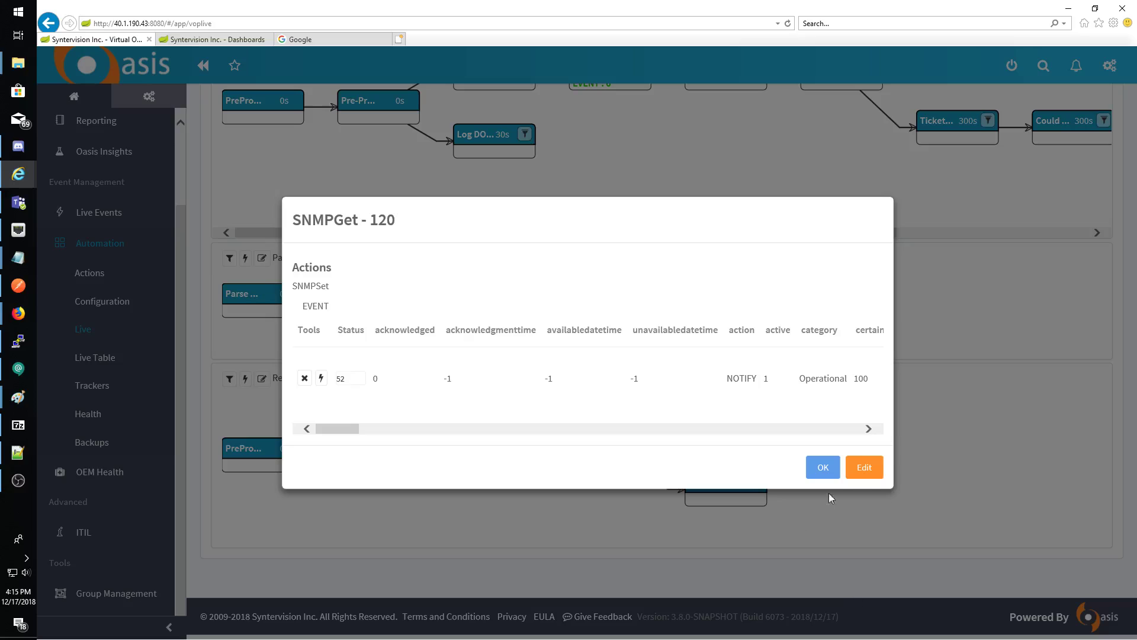
Close the SNMPGet level details and check where the event stands in the Event Active Watch path
{"action": "left_click", "coordinate": [824, 467]}
{"action": "scroll", "coordinate": [729, 507], "scroll_direction": "up", "scroll_amount": 7}
{"action": "mouse_move", "coordinate": [486, 286]}
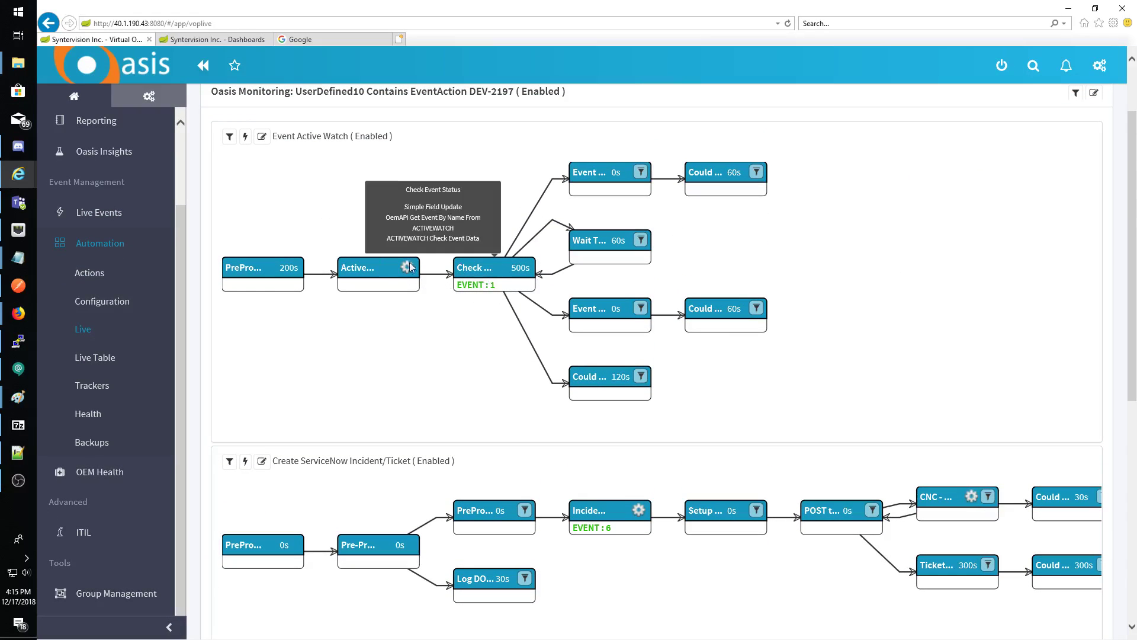
Clear the Informatica Agent Status event in the POCRHEL7C host dashboard's Live list, confirm the clearing and refresh the list
{"action": "left_click", "coordinate": [197, 39]}
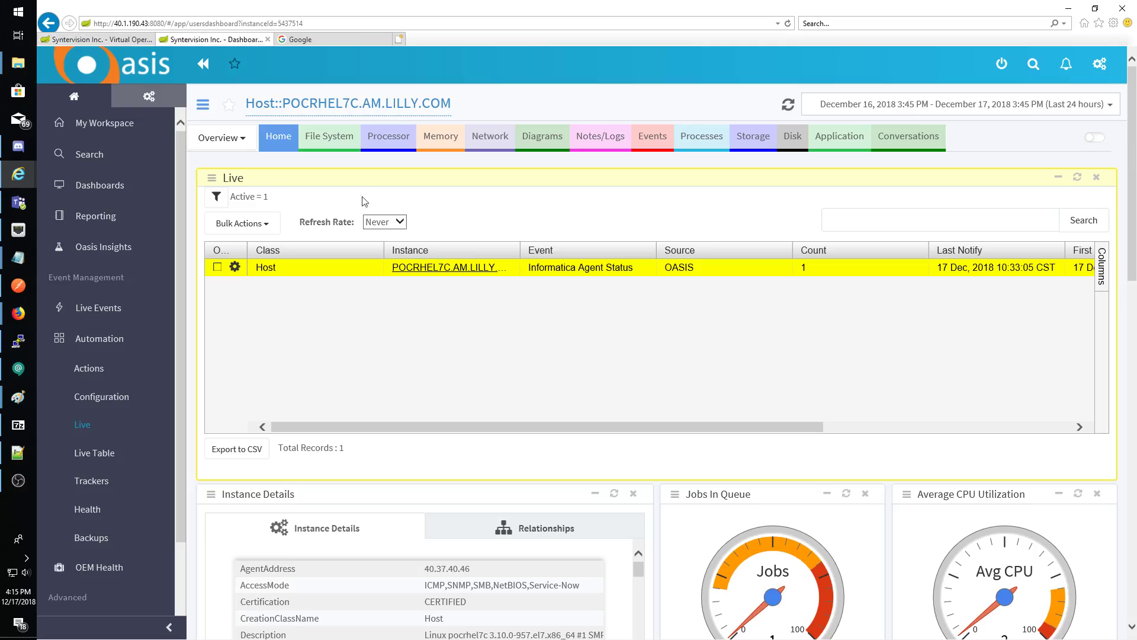
{"action": "left_click", "coordinate": [236, 267]}
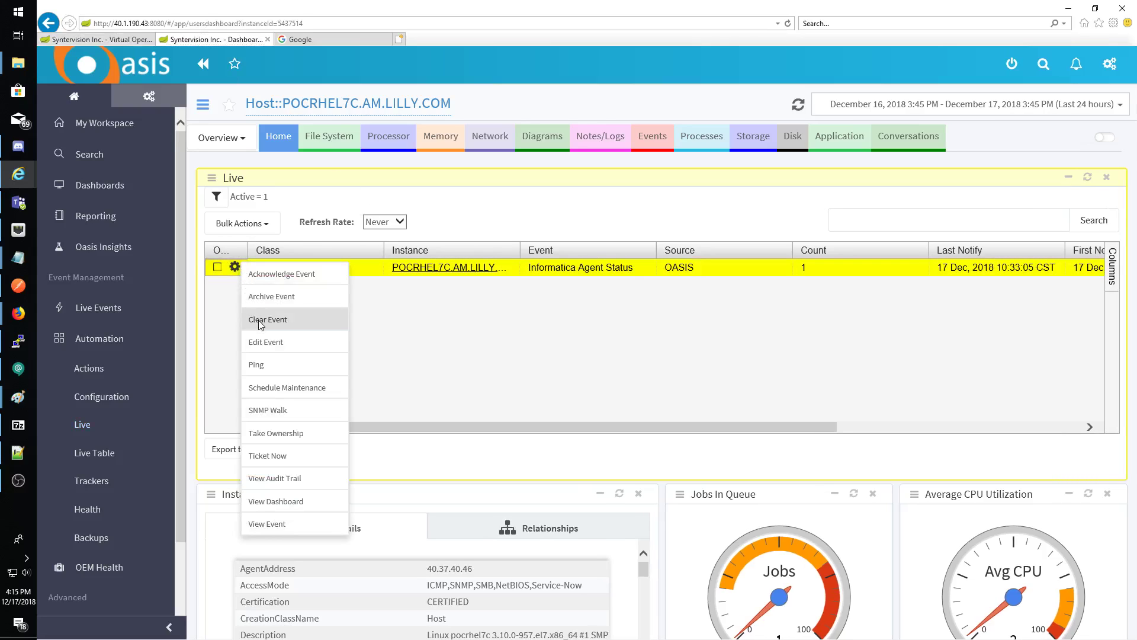
{"action": "left_click", "coordinate": [265, 320]}
{"action": "left_click", "coordinate": [536, 353]}
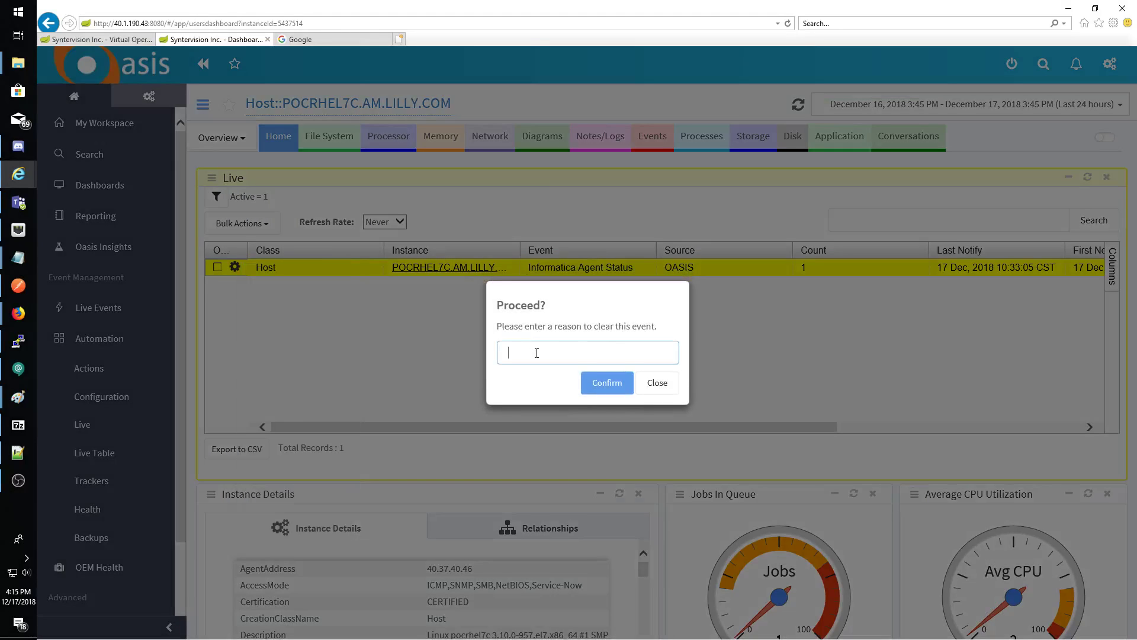
{"action": "left_click", "coordinate": [611, 383]}
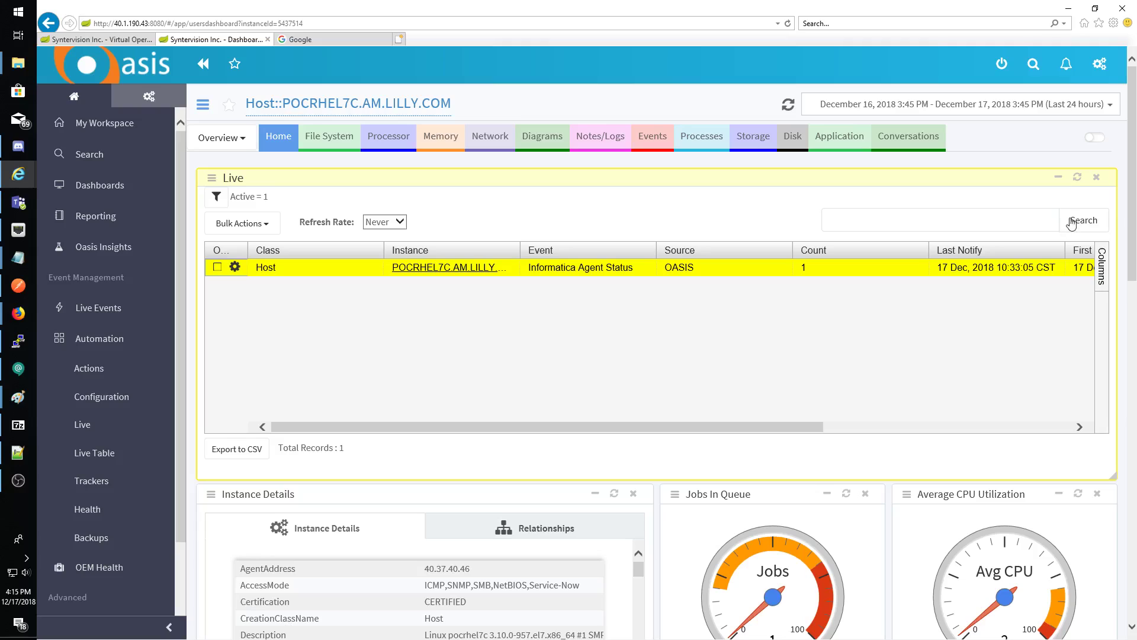
{"action": "left_click", "coordinate": [1072, 222]}
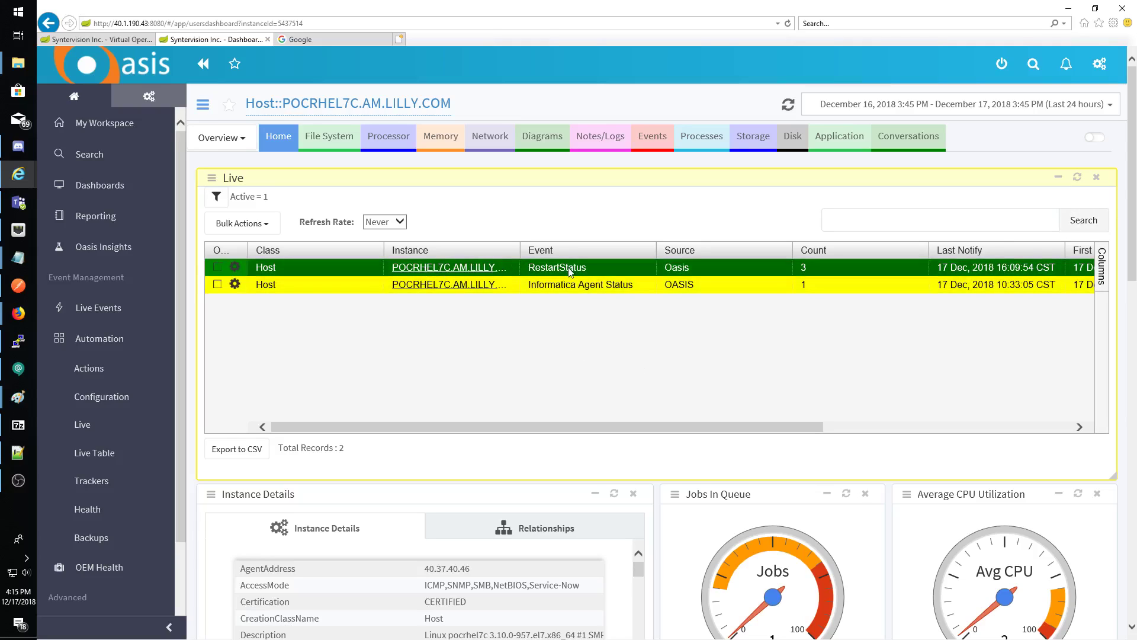
Execute the Check Event Status level immediately for the event in the Event Active Watch path and close the level details
{"action": "left_click", "coordinate": [95, 39]}
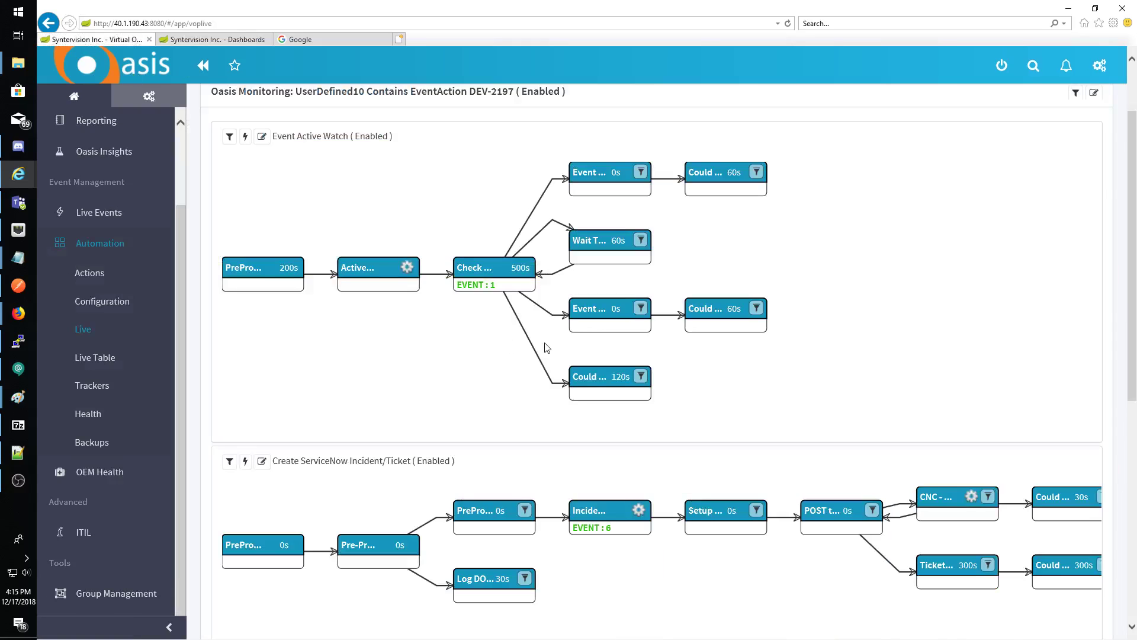
{"action": "left_click", "coordinate": [469, 285]}
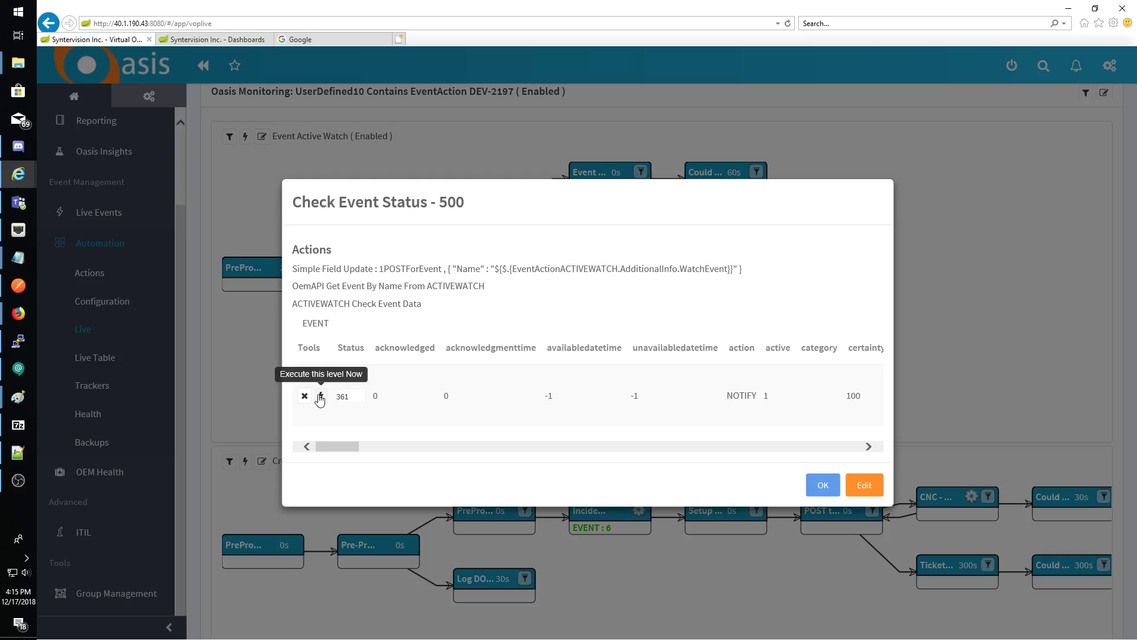
{"action": "left_click", "coordinate": [320, 401]}
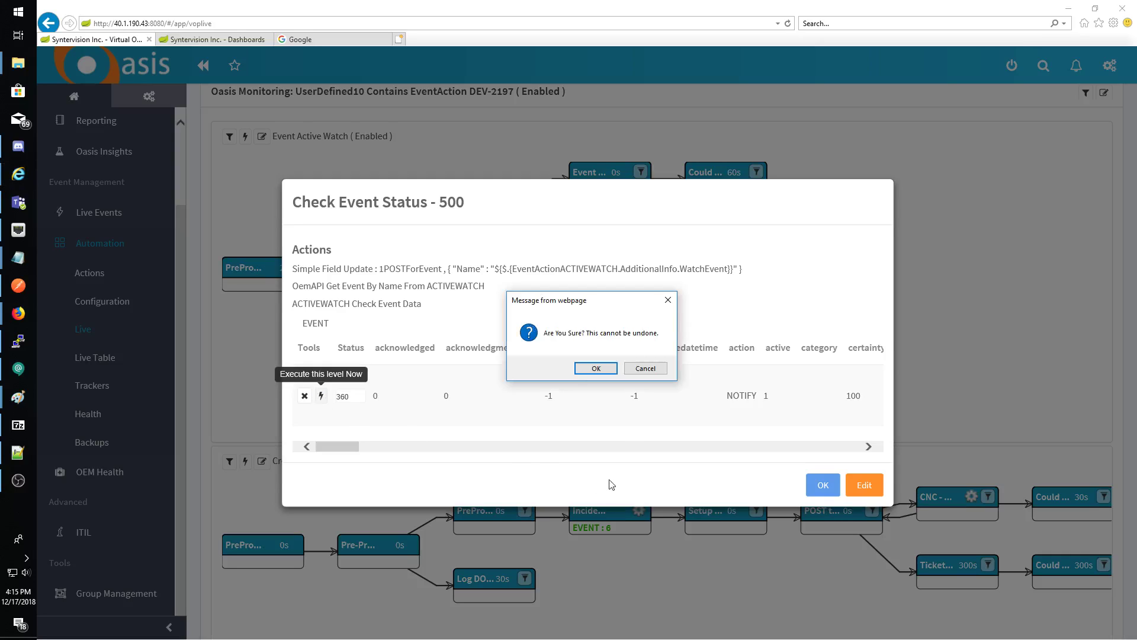
{"action": "left_click", "coordinate": [598, 367]}
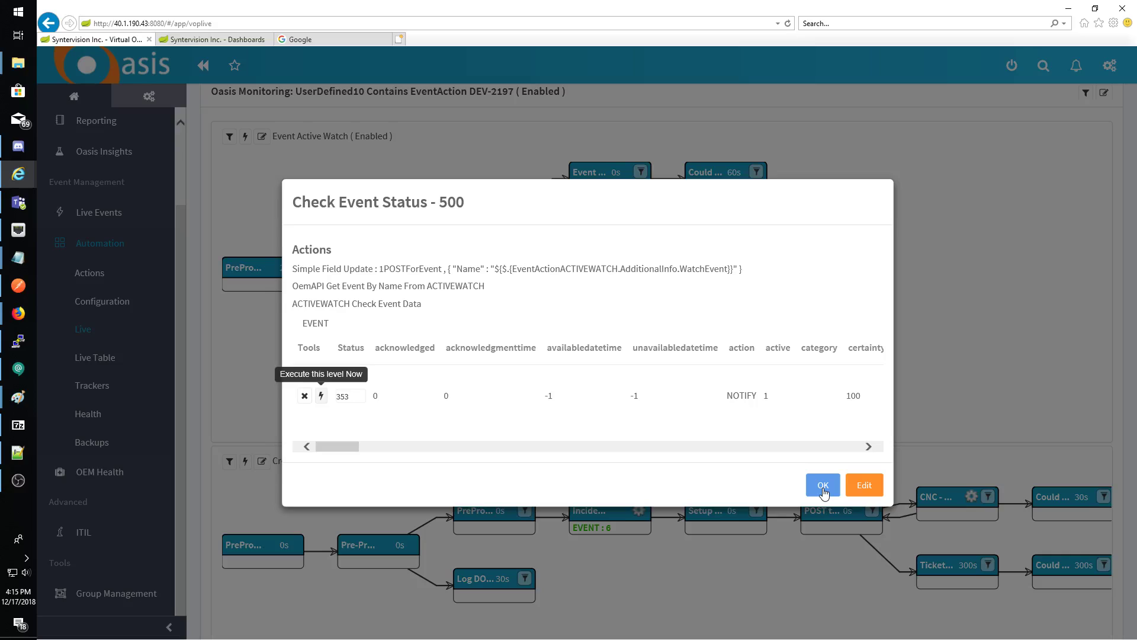
{"action": "left_click", "coordinate": [823, 487]}
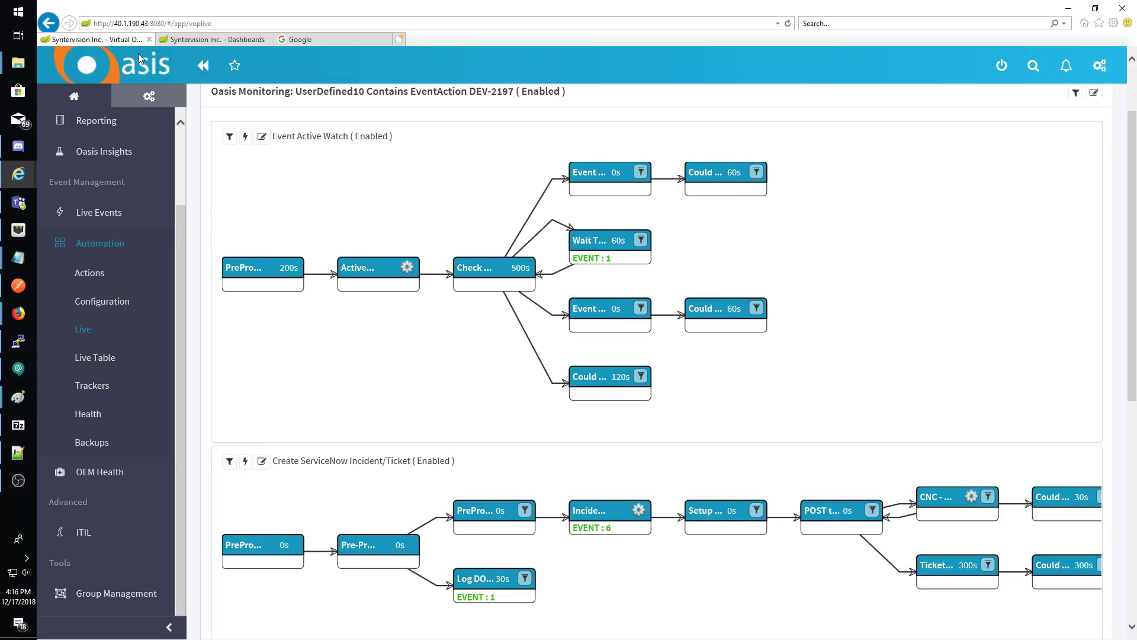
Return to the host dashboard and refresh its Live list to check on the Informatica Agent Status event
{"action": "left_click", "coordinate": [201, 41]}
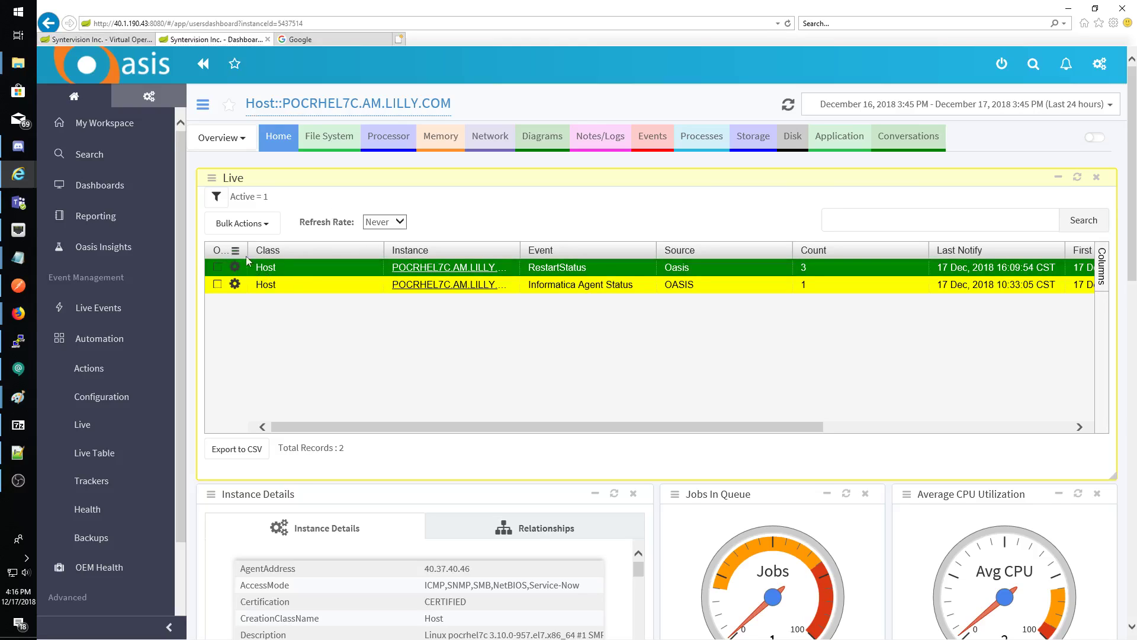
{"action": "left_click_drag", "start_coordinate": [425, 423], "coordinate": [328, 468]}
{"action": "left_click", "coordinate": [235, 285]}
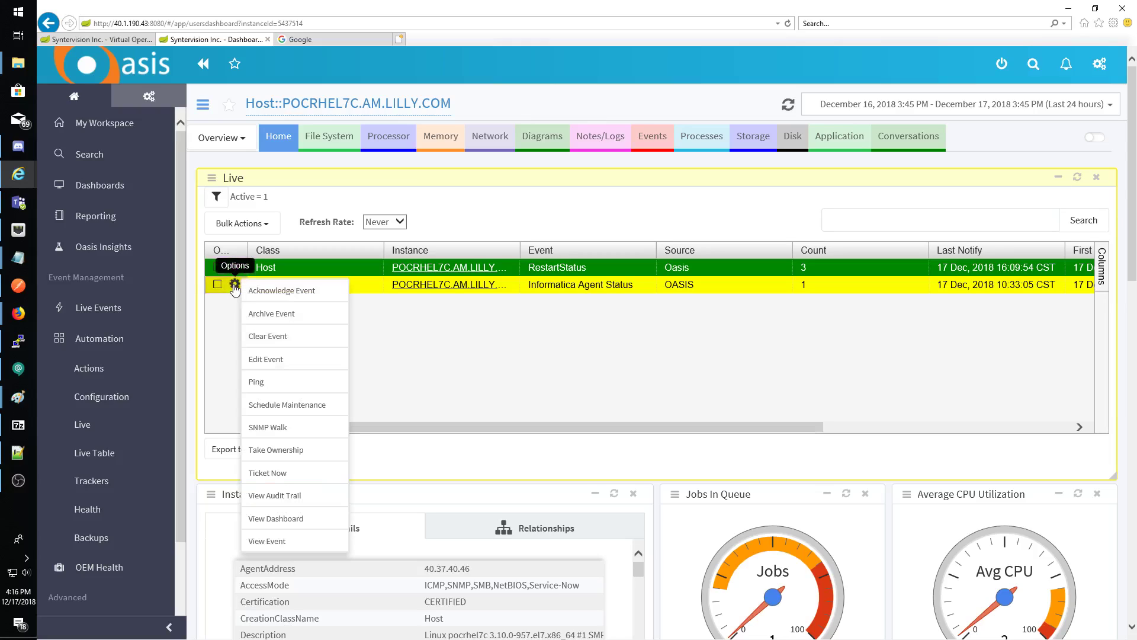
{"action": "left_click", "coordinate": [1082, 221]}
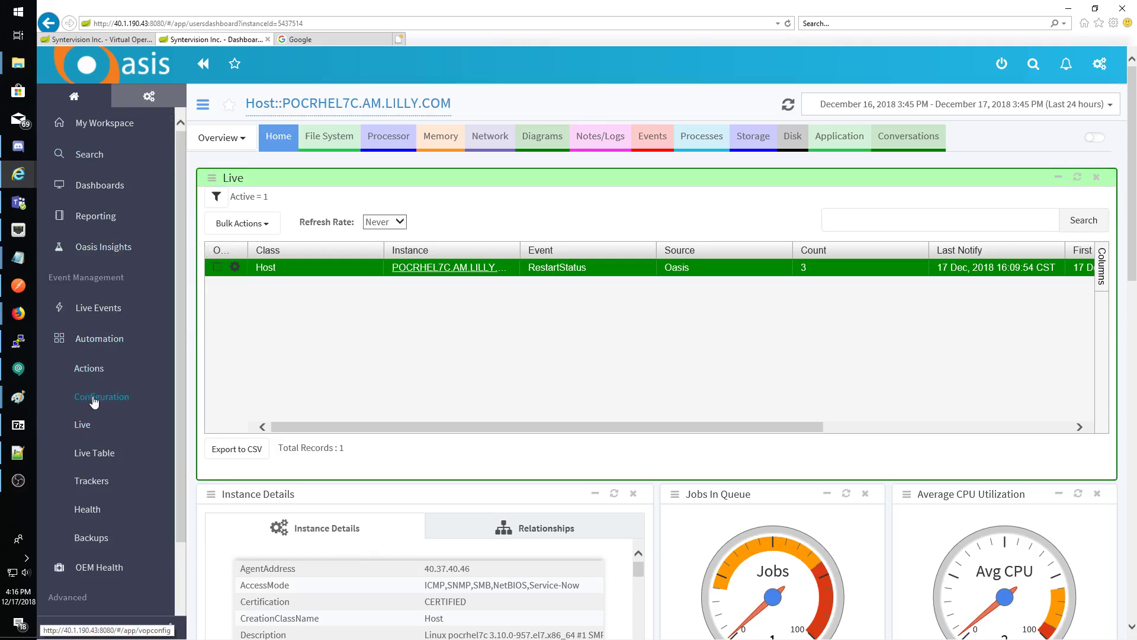
Open the Oasis Monitoring item in the live automation view, execute its Wait To Check Event Status level immediately and close the details
{"action": "left_click", "coordinate": [83, 424]}
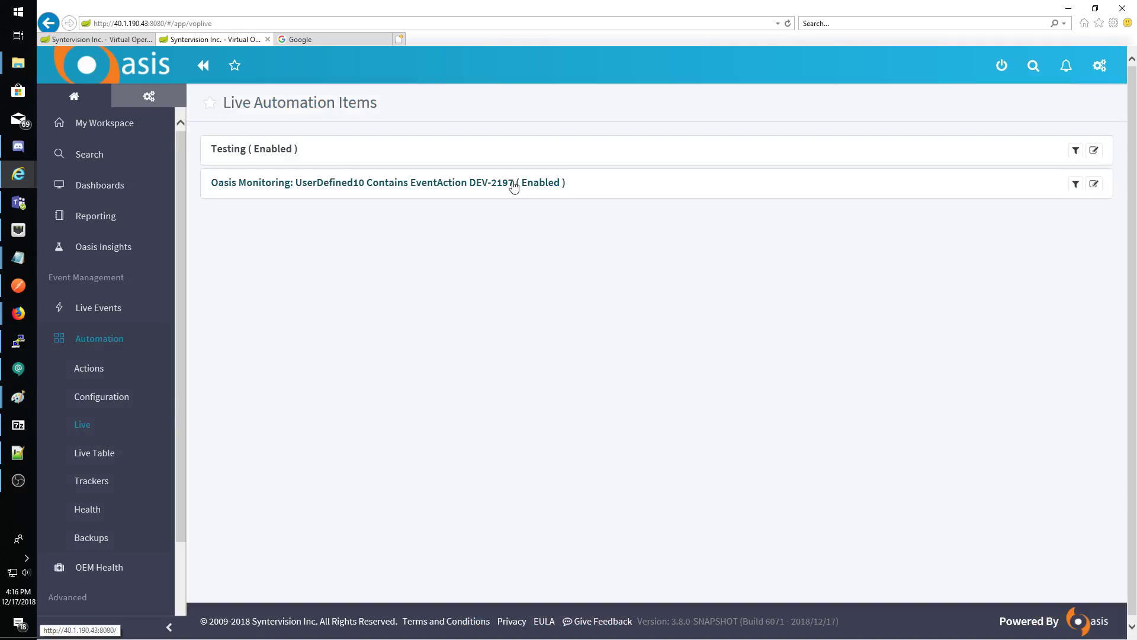
{"action": "left_click", "coordinate": [514, 184]}
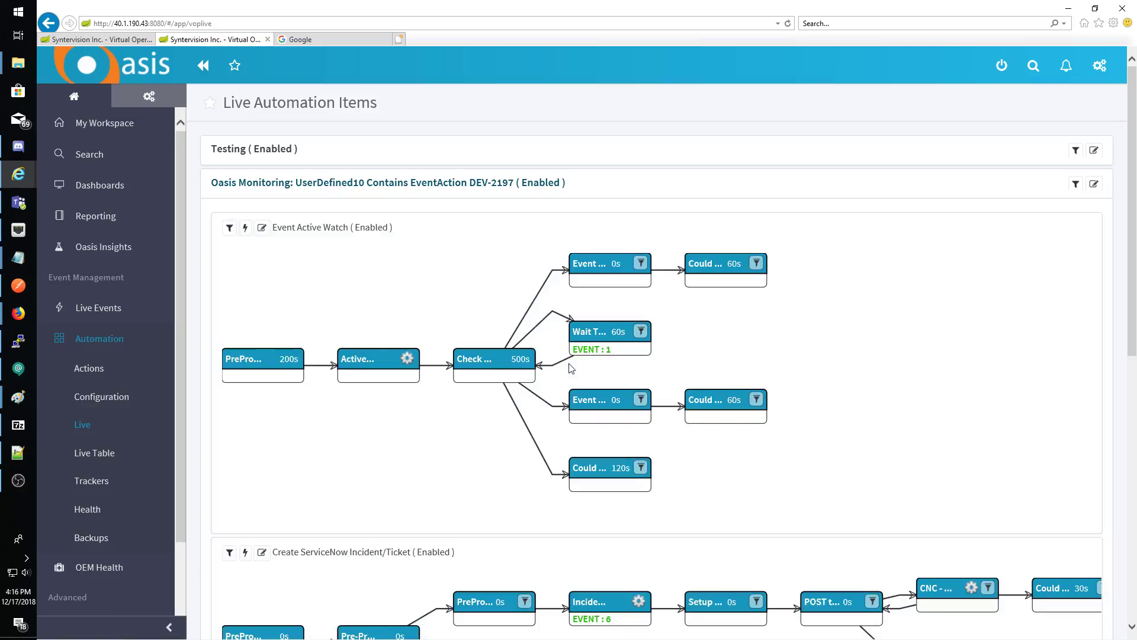
{"action": "left_click", "coordinate": [597, 349]}
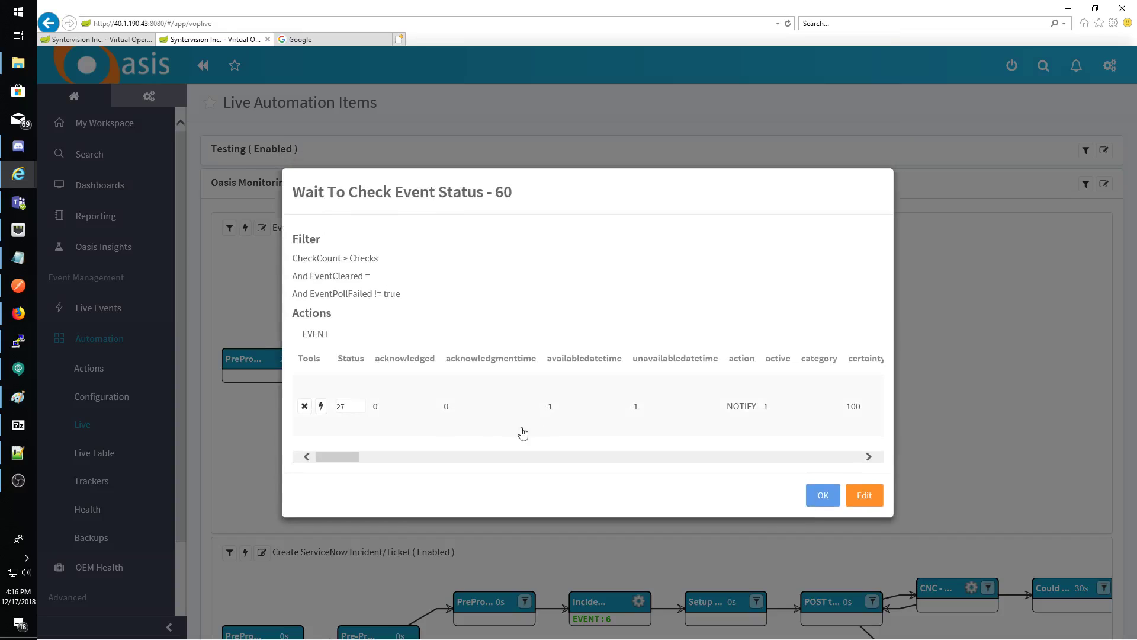
{"action": "left_click", "coordinate": [322, 406]}
{"action": "left_click", "coordinate": [594, 369]}
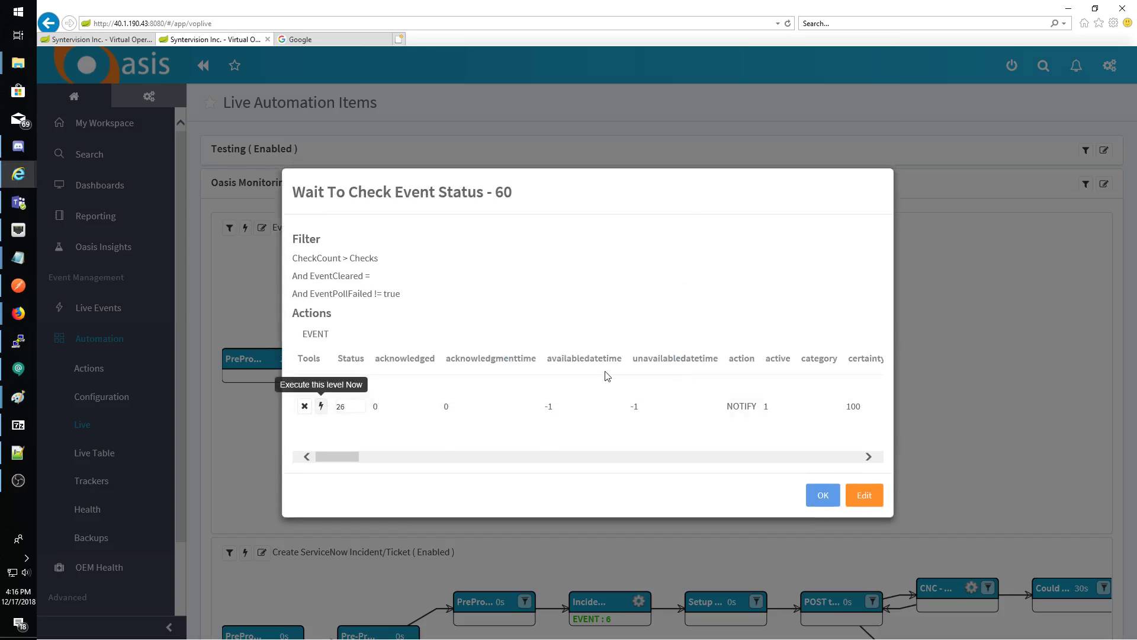
{"action": "left_click", "coordinate": [824, 497]}
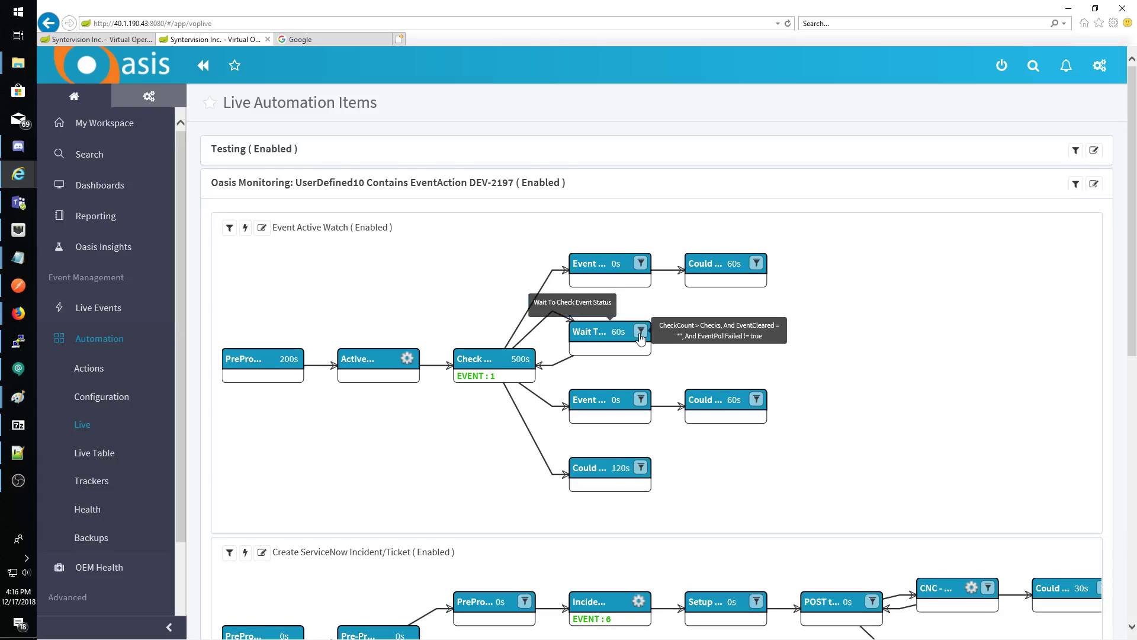
Check the filters of the Wait To Check and Event Cleared levels, examine the event's item data at Check Event Status, and close it
{"action": "mouse_move", "coordinate": [466, 376]}
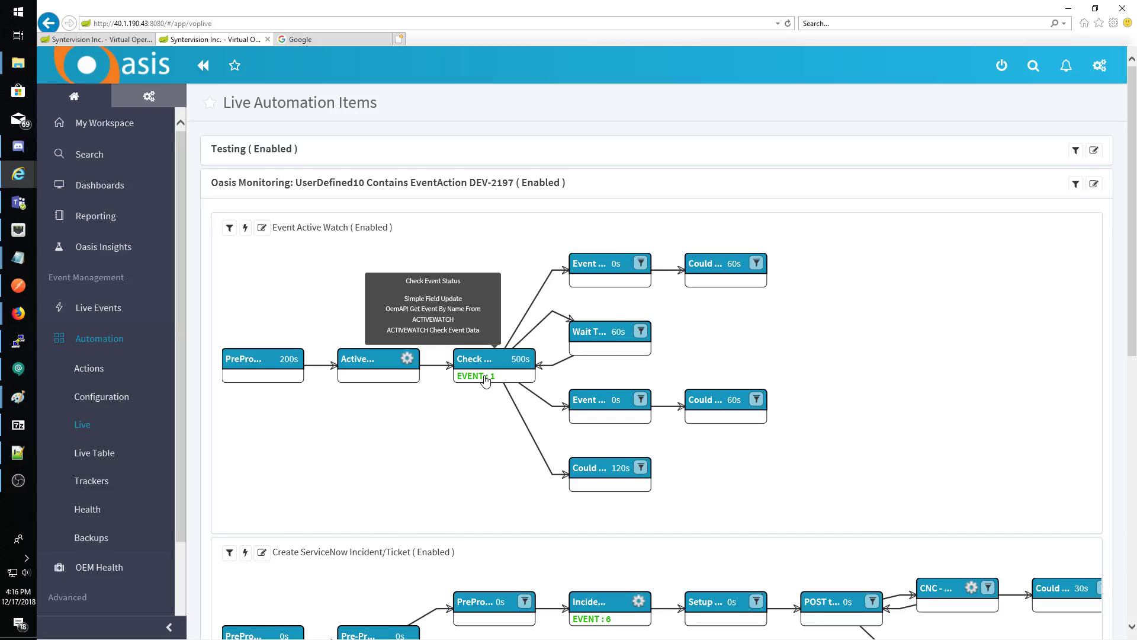
{"action": "mouse_move", "coordinate": [642, 334]}
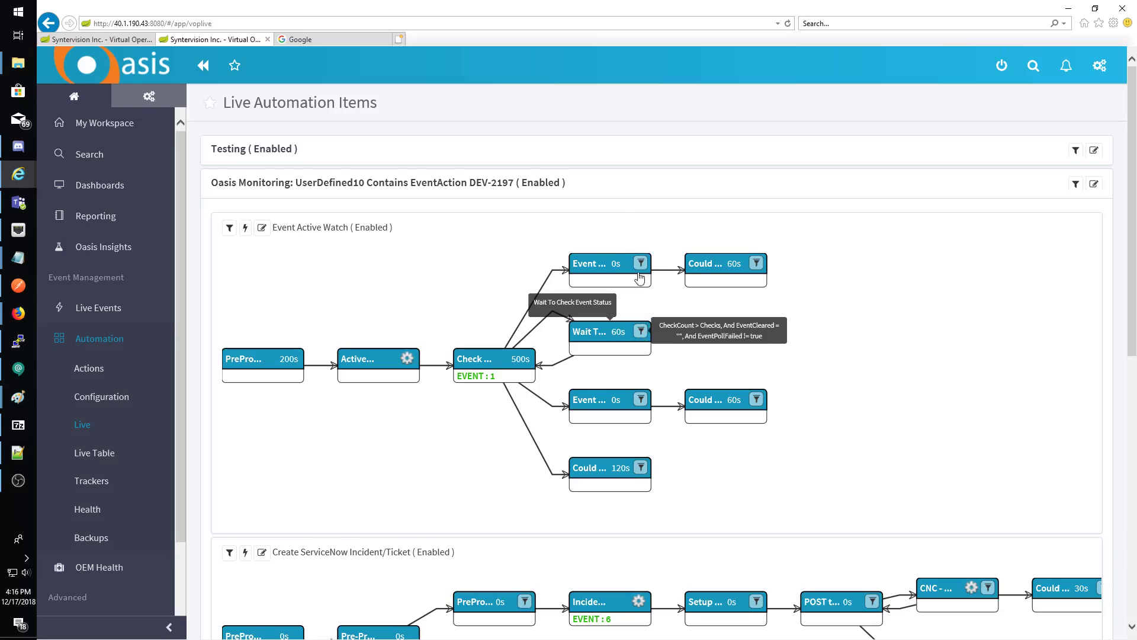
{"action": "mouse_move", "coordinate": [641, 265]}
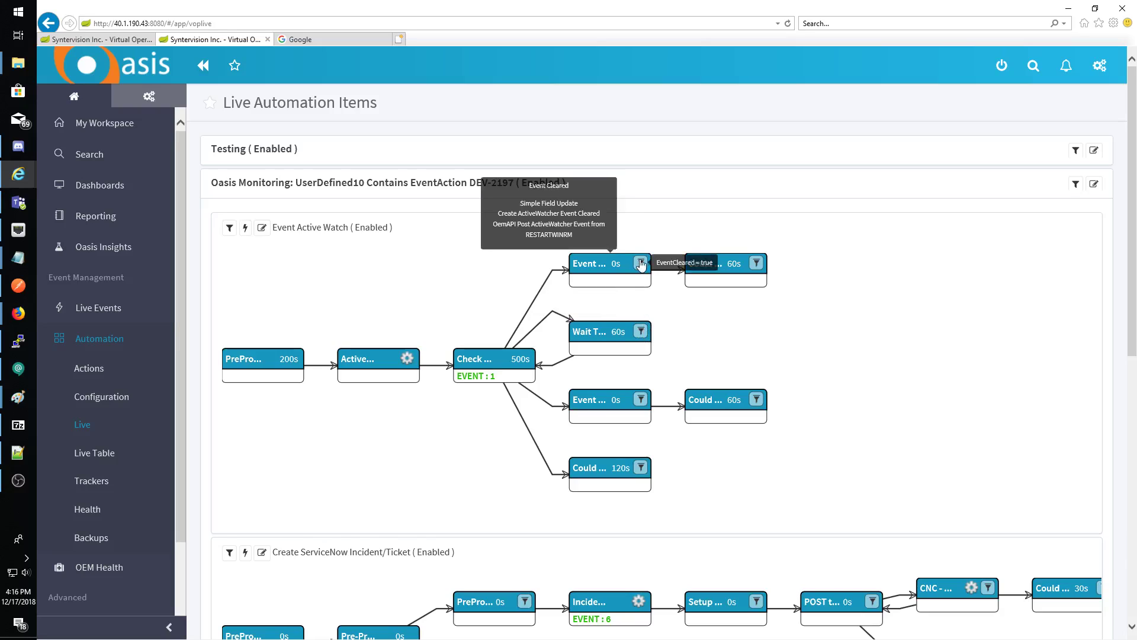
{"action": "left_click", "coordinate": [472, 378]}
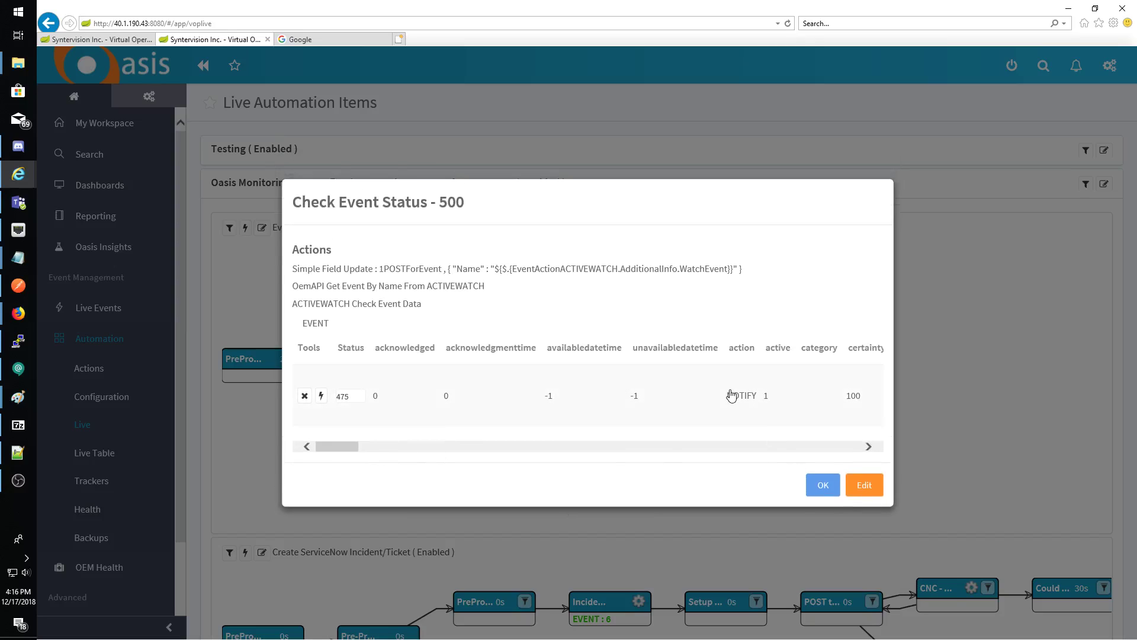
{"action": "left_click", "coordinate": [831, 425]}
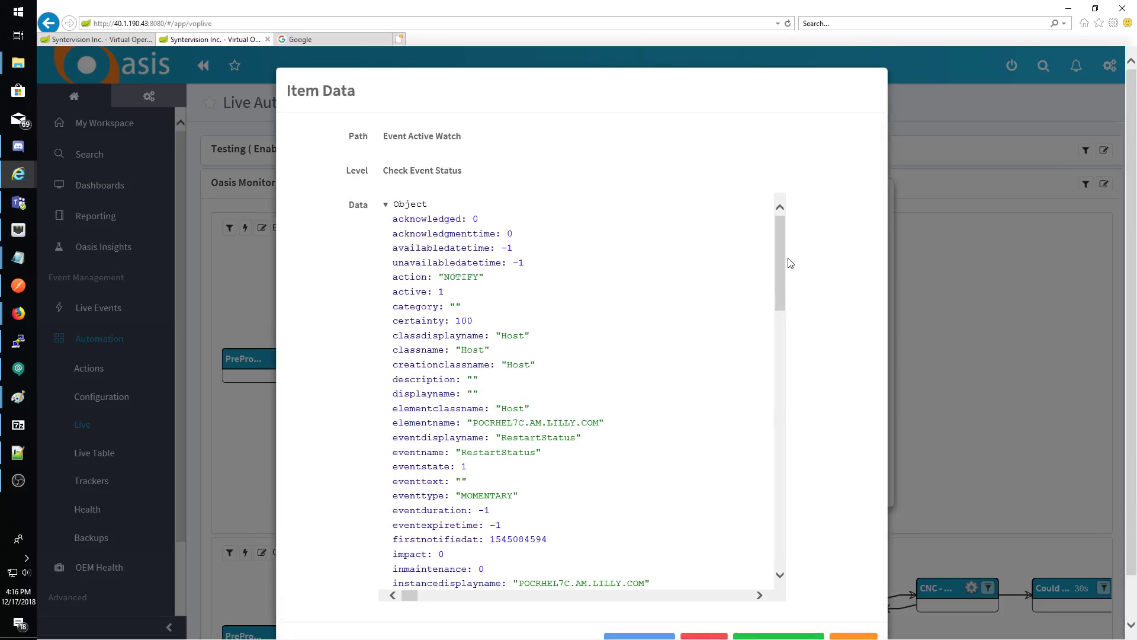
{"action": "left_click_drag", "start_coordinate": [784, 254], "coordinate": [780, 402]}
{"action": "left_click", "coordinate": [841, 637]}
{"action": "left_click", "coordinate": [822, 486]}
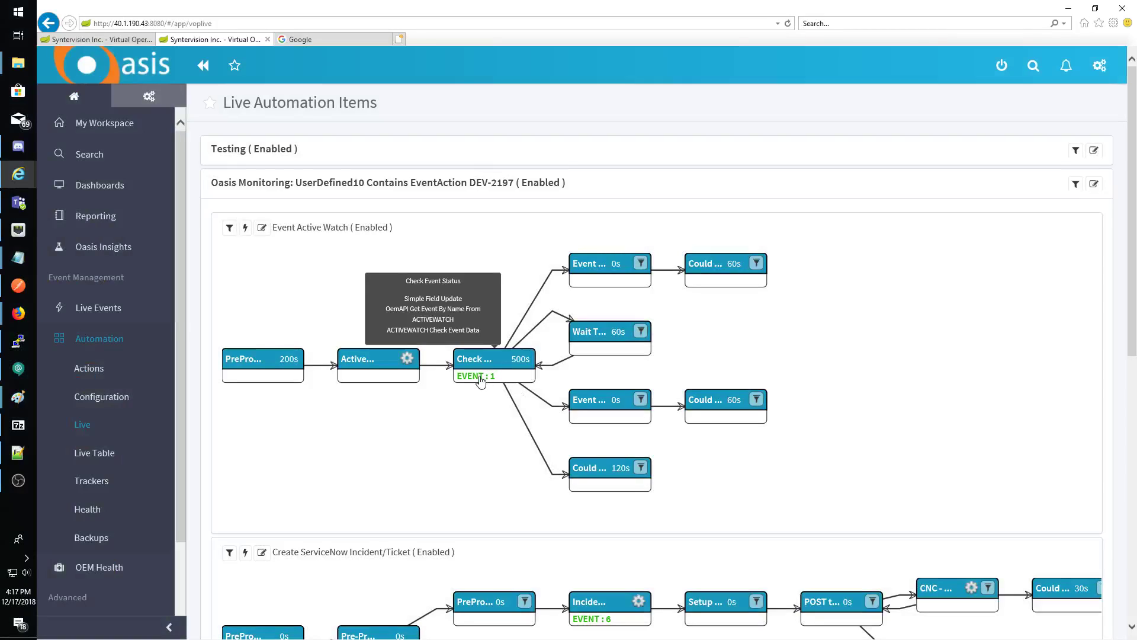
Execute the Check Event Status level immediately again and check the Event Cleared branch of the Event Active Watch path
{"action": "left_click", "coordinate": [481, 380]}
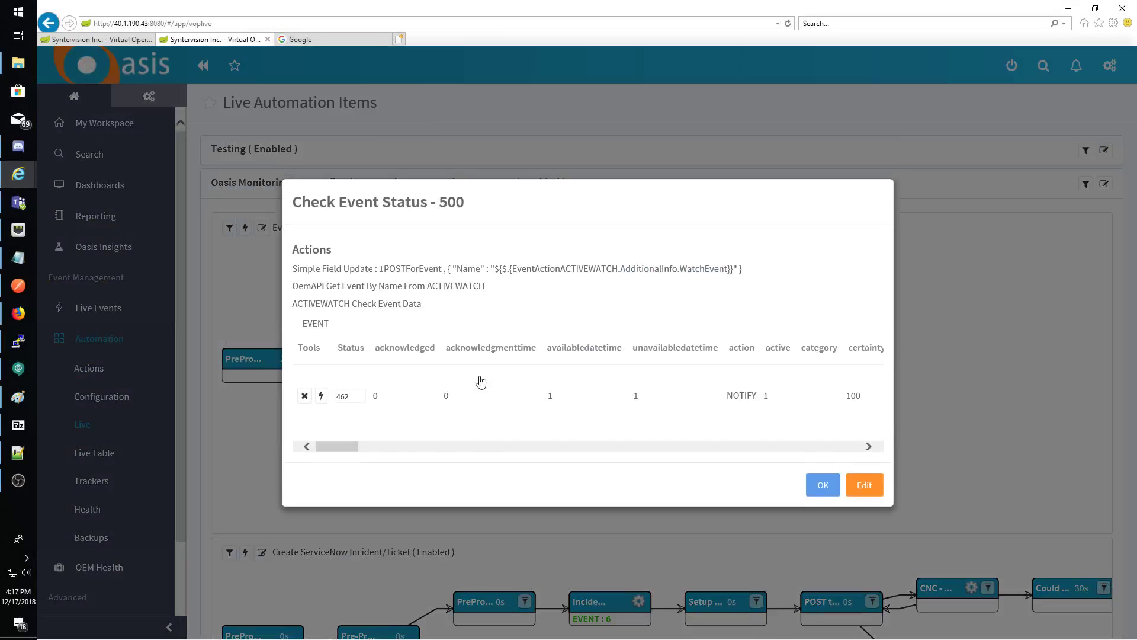
{"action": "left_click", "coordinate": [321, 397]}
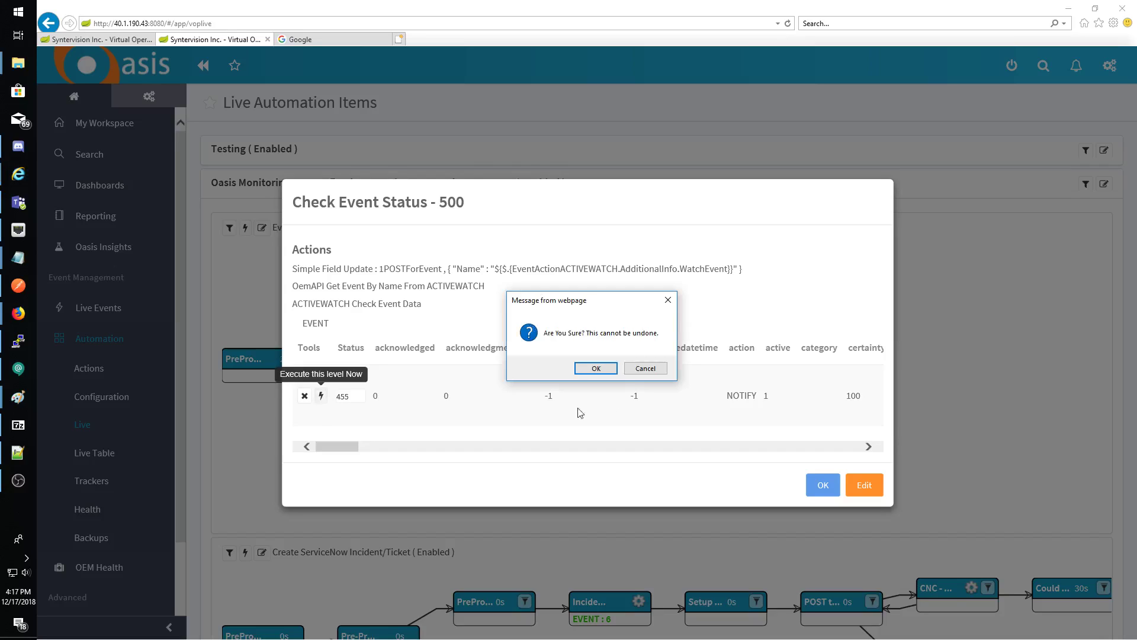
{"action": "left_click", "coordinate": [596, 369]}
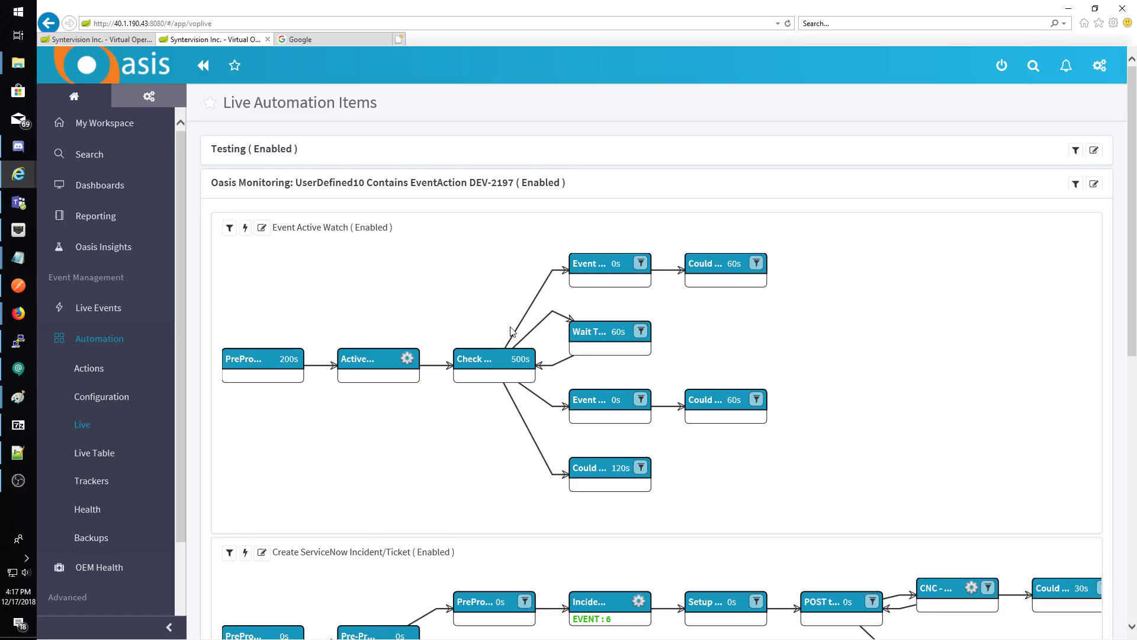
{"action": "mouse_move", "coordinate": [593, 285]}
{"action": "mouse_move", "coordinate": [732, 274]}
Go back to the host dashboard and refresh its Live widget to examine the restart events posted for the host
{"action": "left_click", "coordinate": [107, 39]}
{"action": "left_click", "coordinate": [213, 39]}
{"action": "left_click", "coordinate": [108, 40]}
{"action": "left_click", "coordinate": [195, 39]}
{"action": "left_click", "coordinate": [49, 24]}
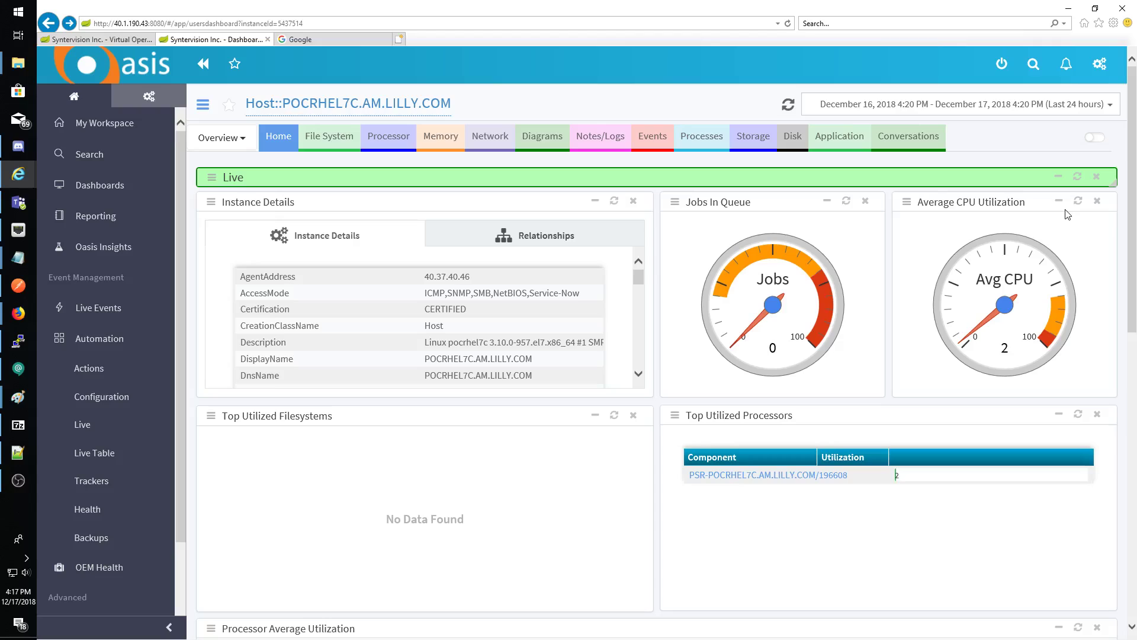
{"action": "left_click", "coordinate": [1078, 177]}
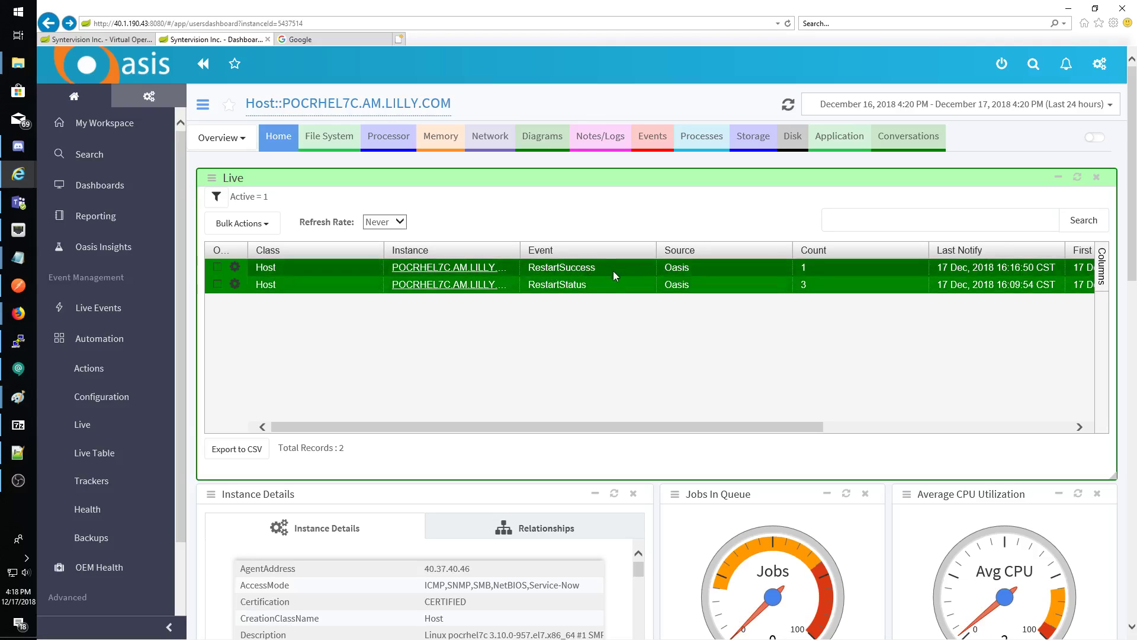
{"action": "left_click_drag", "start_coordinate": [550, 428], "coordinate": [495, 444]}
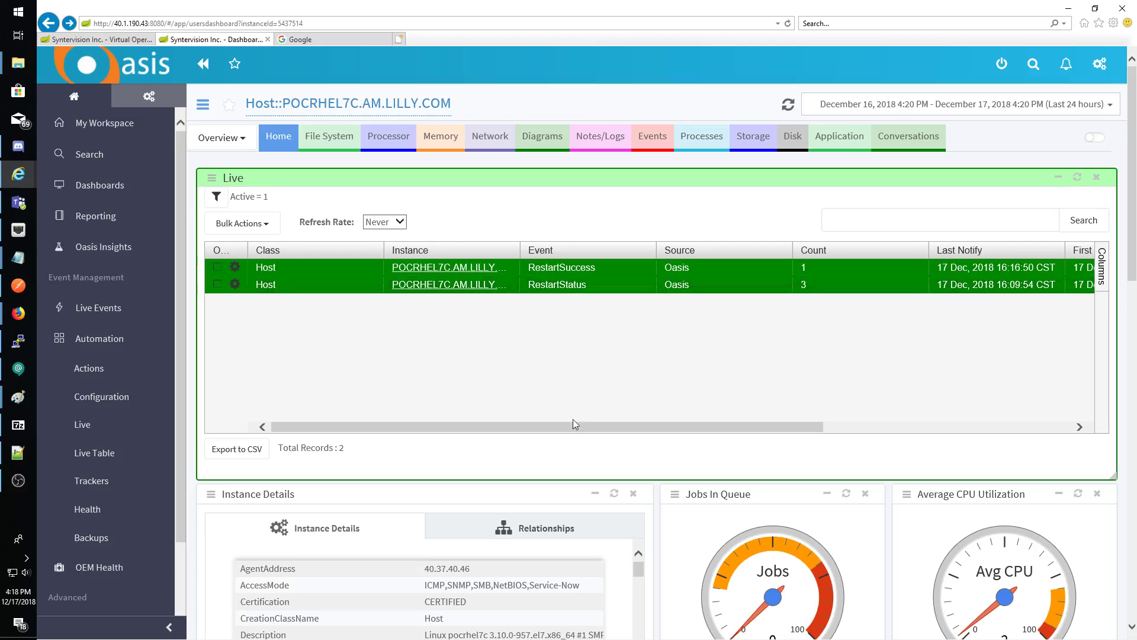
{"action": "mouse_move", "coordinate": [552, 432]}
{"action": "left_mouse_down"}
{"action": "mouse_move", "coordinate": [782, 431]}
{"action": "mouse_move", "coordinate": [555, 434]}
{"action": "left_mouse_up"}
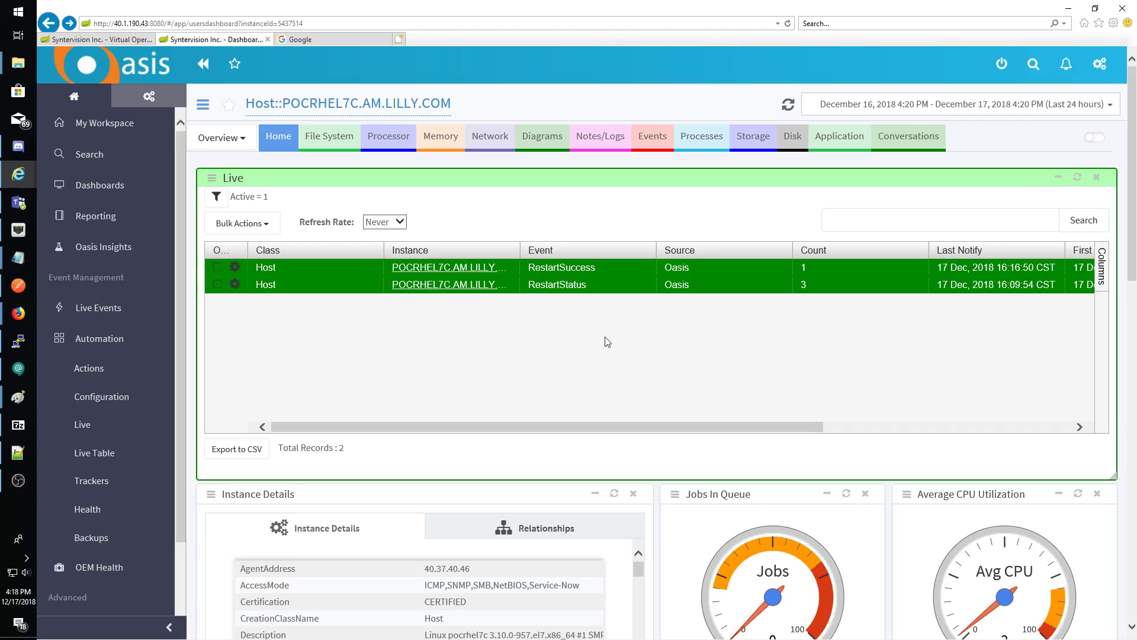